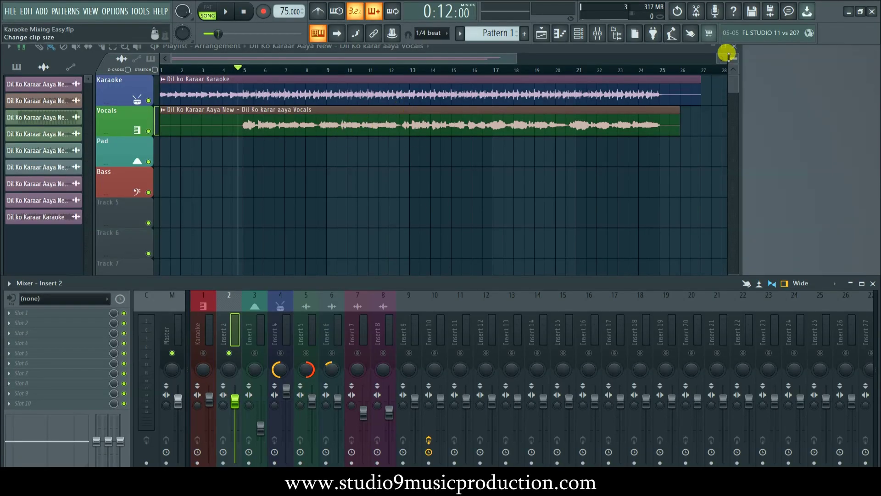
Close the playlist window and open it again.
click(734, 46)
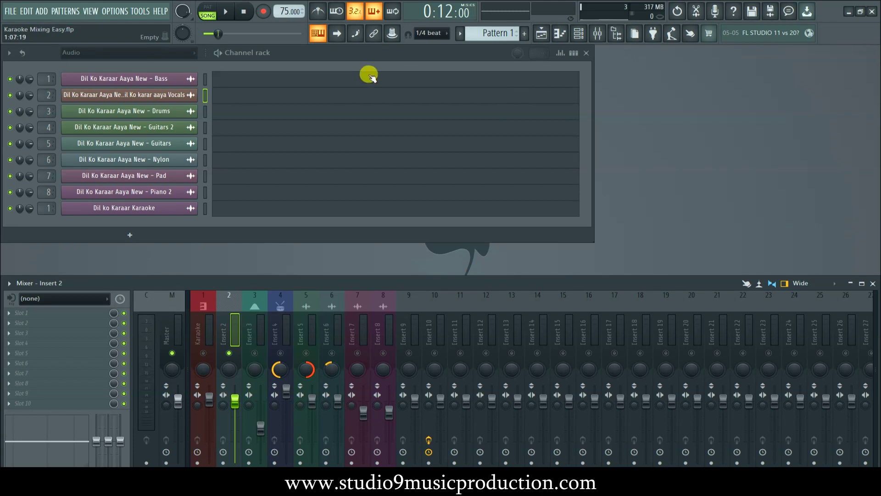
click(541, 35)
click(541, 35)
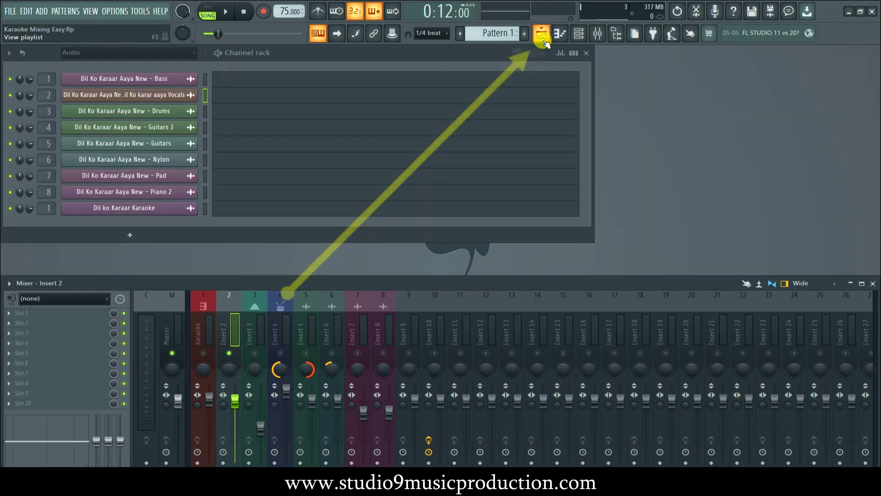
click(542, 35)
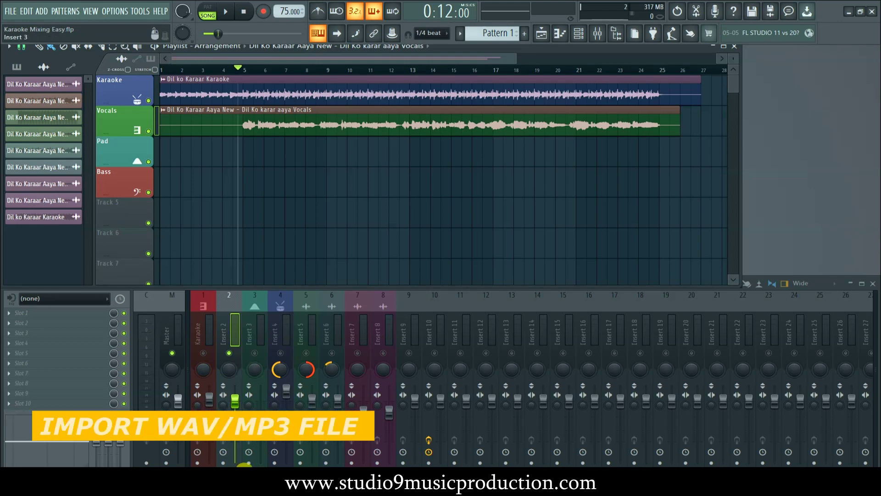
Try to import Dil ko Karaar Karaoke.wav from the FL Demo Projects folder into the playlist, and close the file window.
click(390, 482)
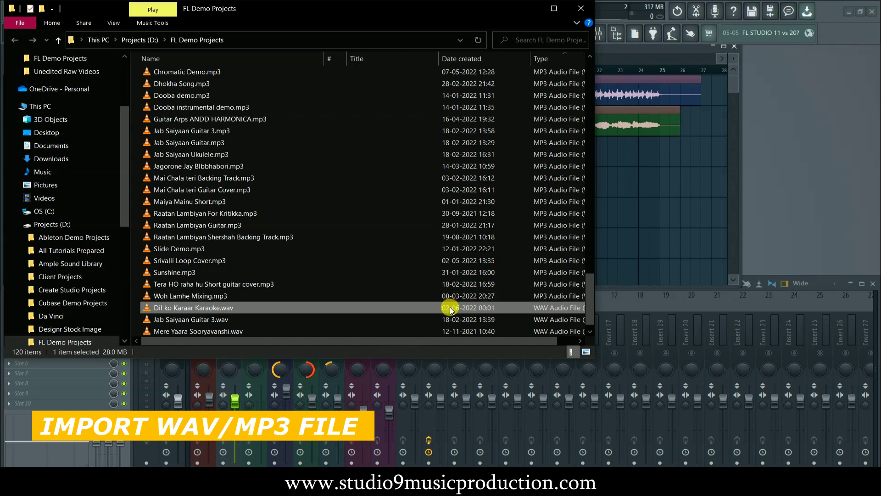
drag(445, 307, 683, 207)
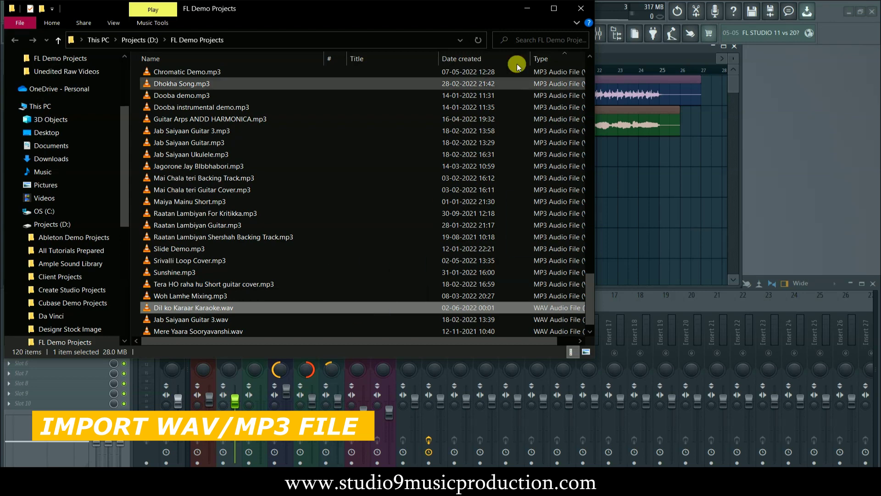
click(580, 8)
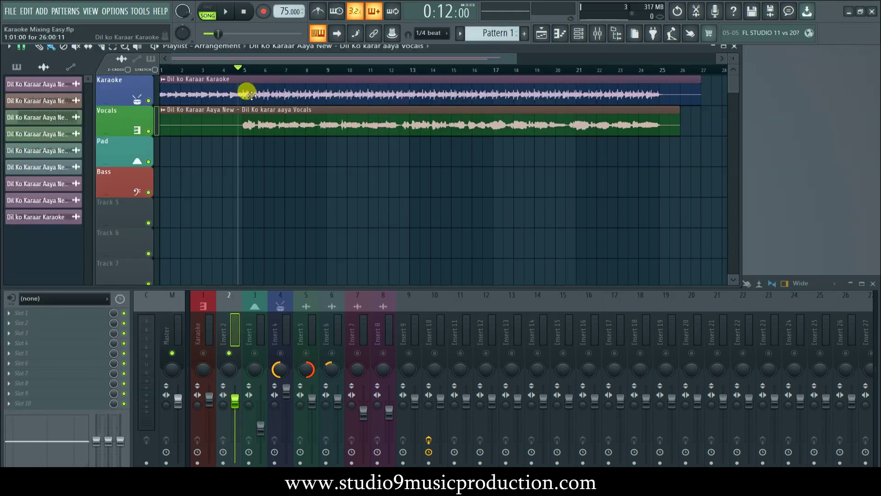
Toggle the Vocals playlist track's mute twice and play the arrangement to hear the karaoke.
click(148, 131)
click(149, 131)
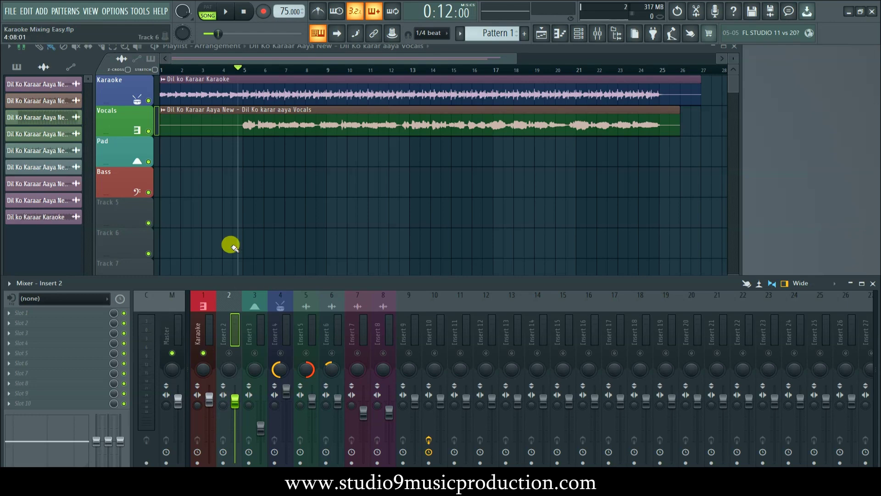
key(space)
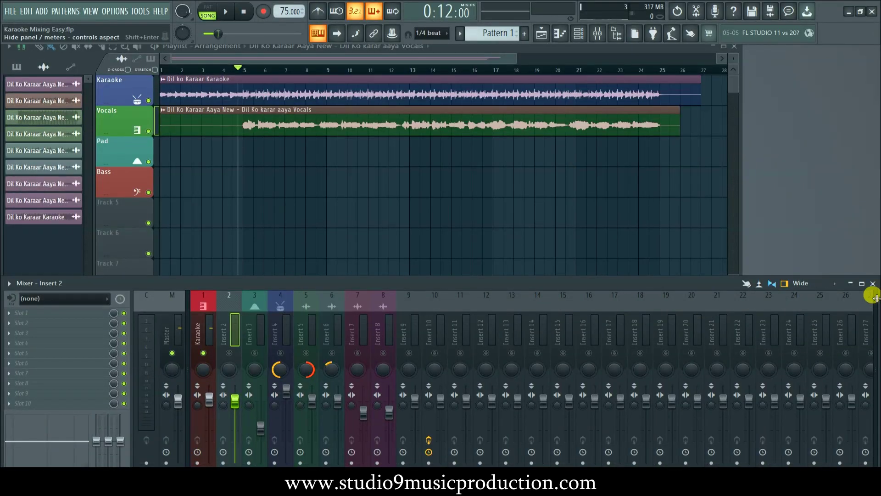
Close the mixer and open it again.
click(874, 284)
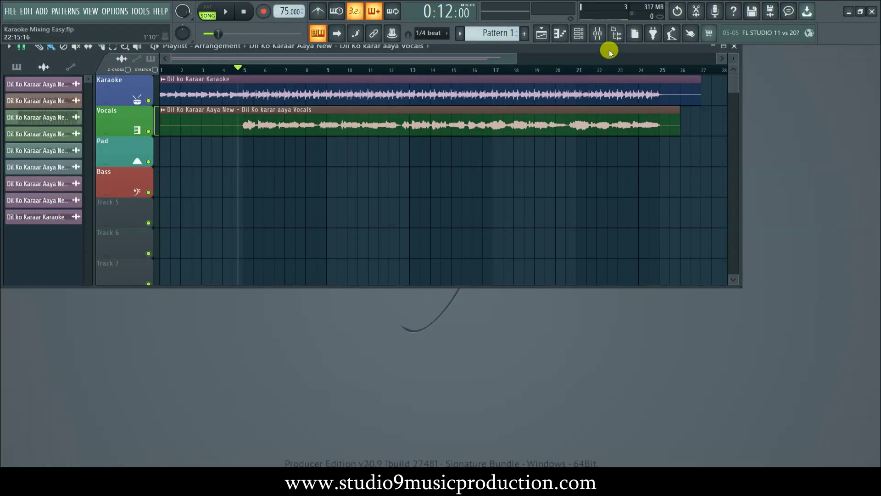
click(598, 37)
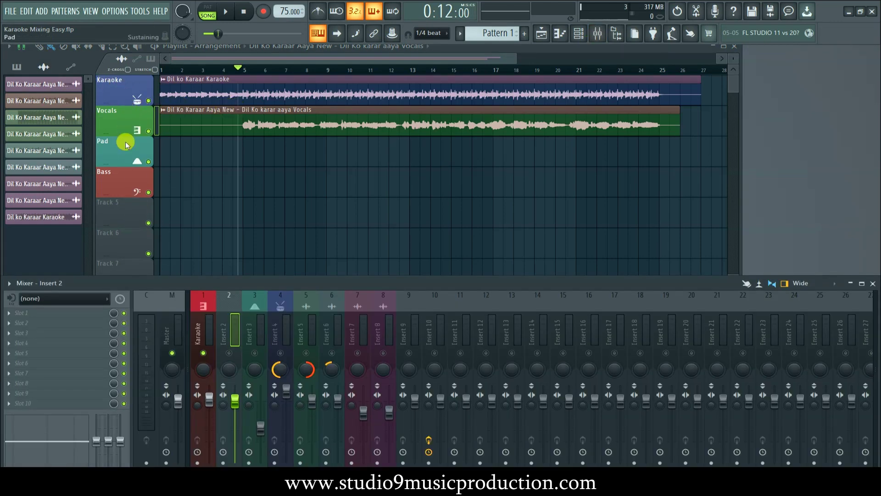
Open the name, color and icon editor of the Karaoke playlist track and close it.
right_click(122, 99)
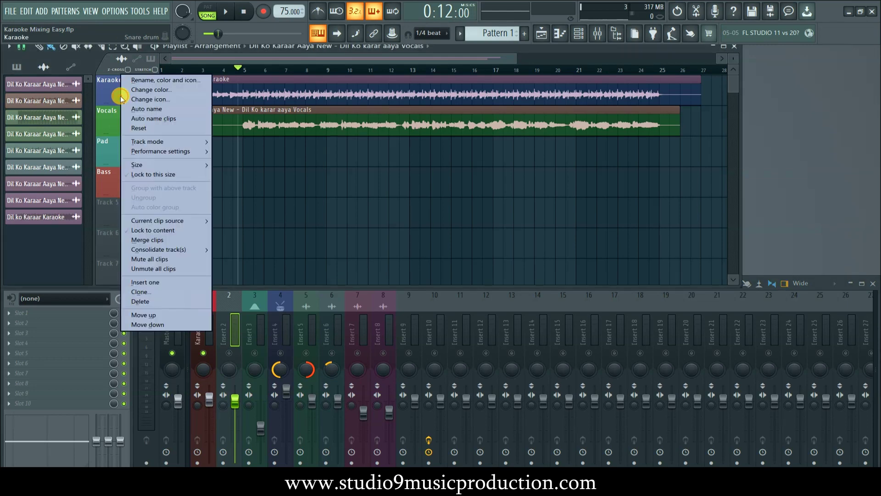
click(147, 83)
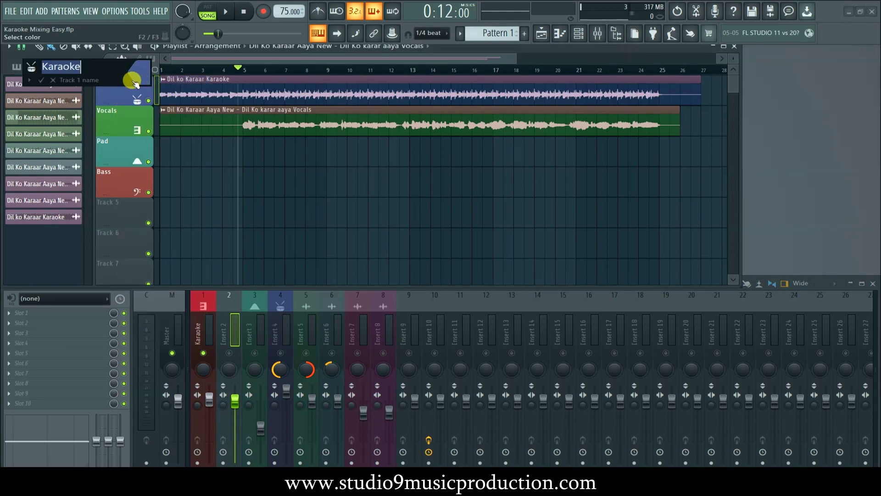
click(62, 80)
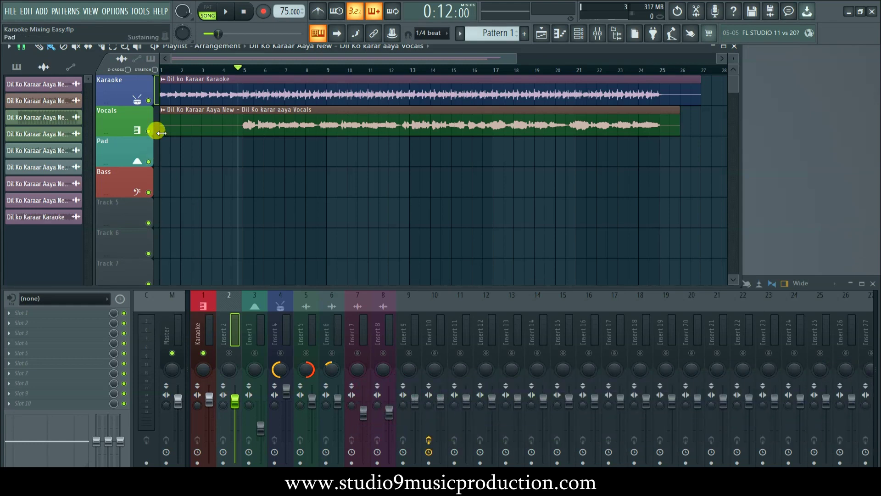
Link the Karaoke playlist track to mixer track 1 as an audio track and play the song to check its signal.
right_click(118, 92)
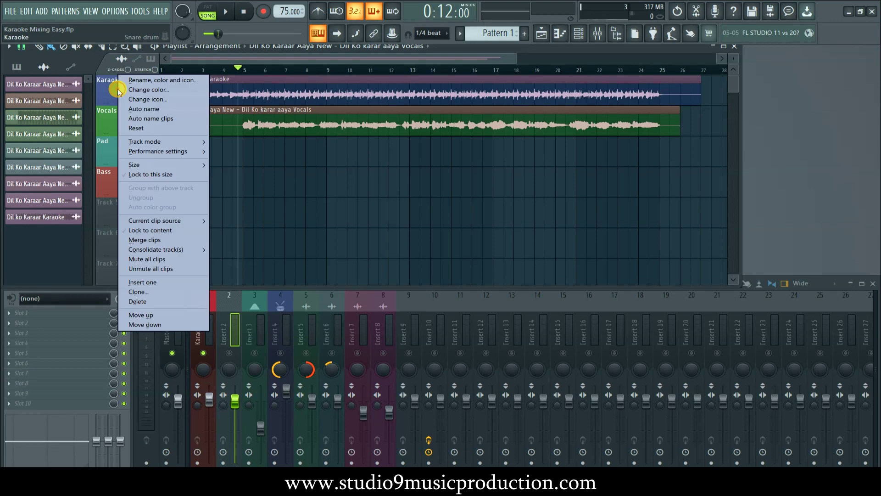
mouse_move(177, 143)
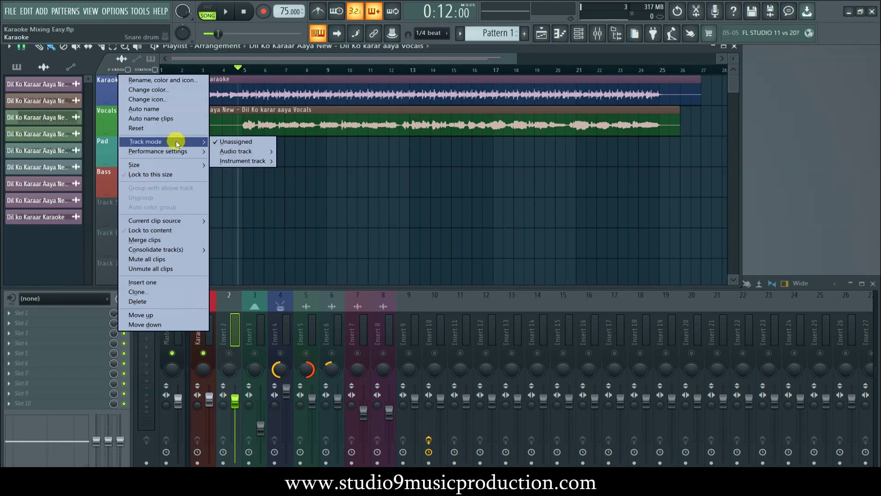
mouse_move(227, 151)
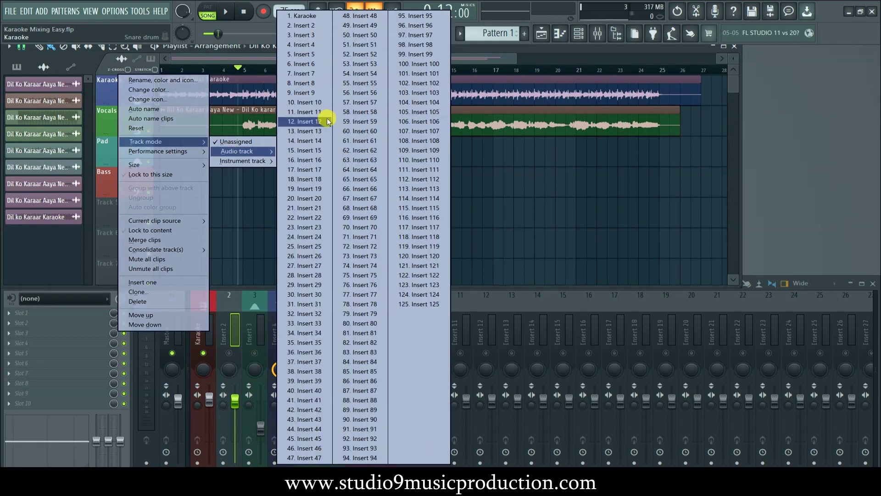
click(304, 16)
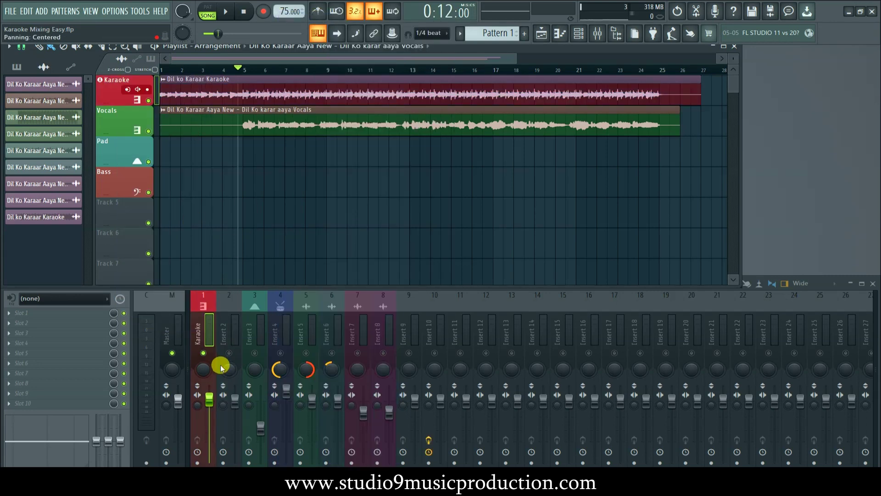
key(space)
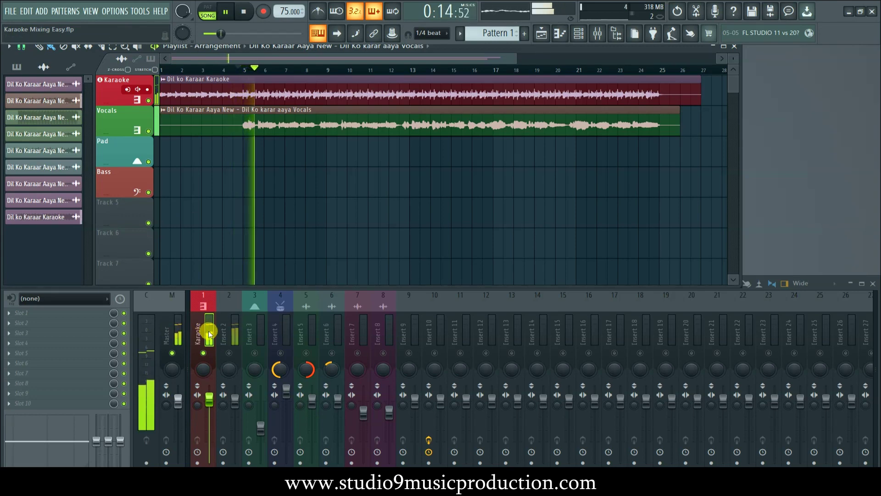
key(space)
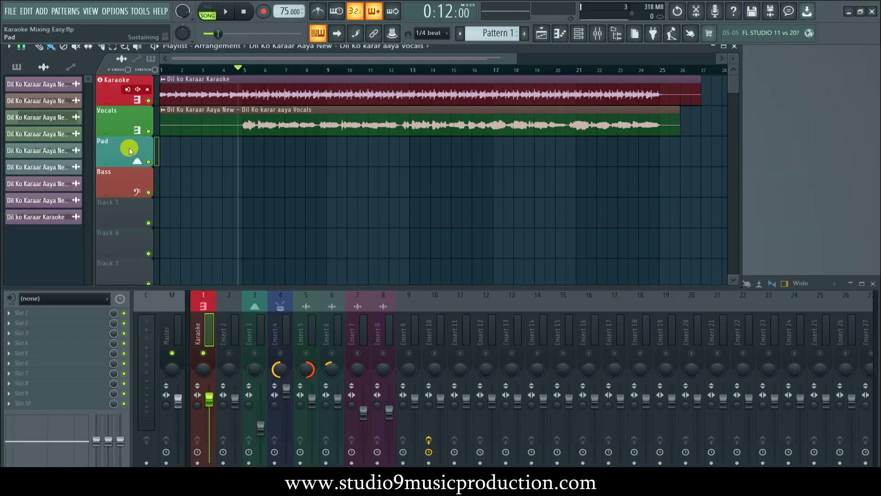
Link the Pad playlist track to mixer track Insert 3 as an audio track and unmute that insert.
right_click(130, 145)
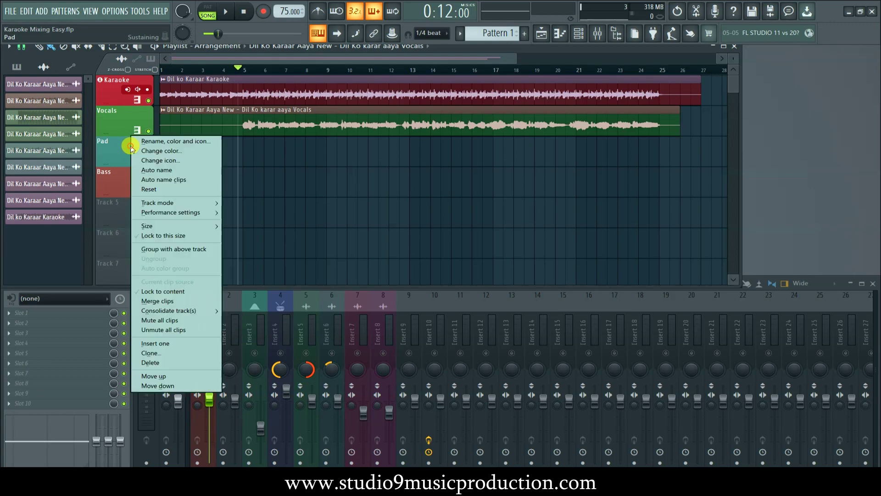
mouse_move(185, 205)
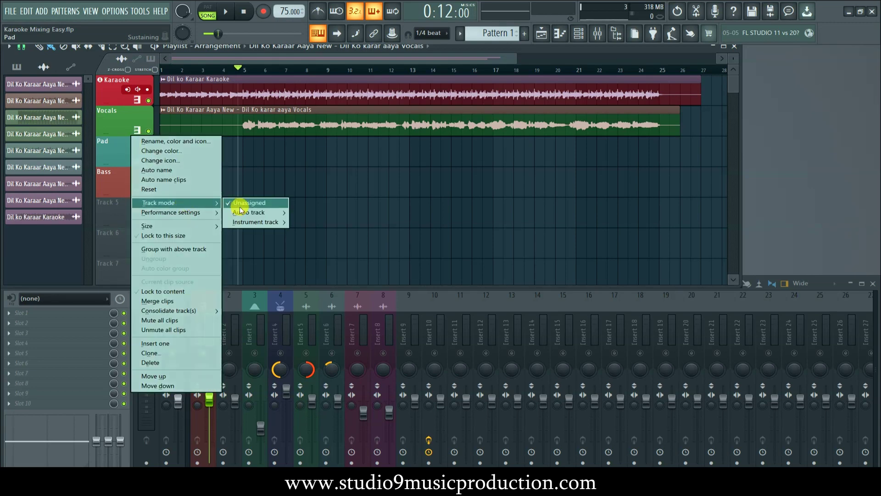
mouse_move(257, 212)
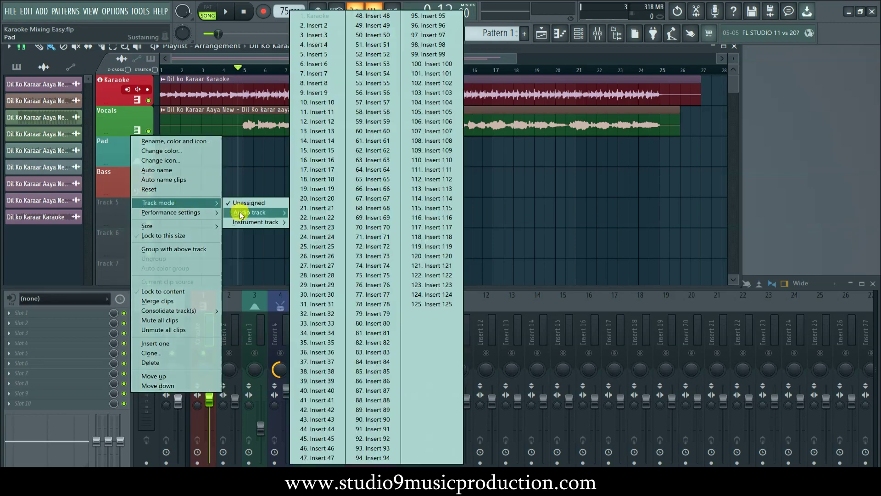
click(314, 36)
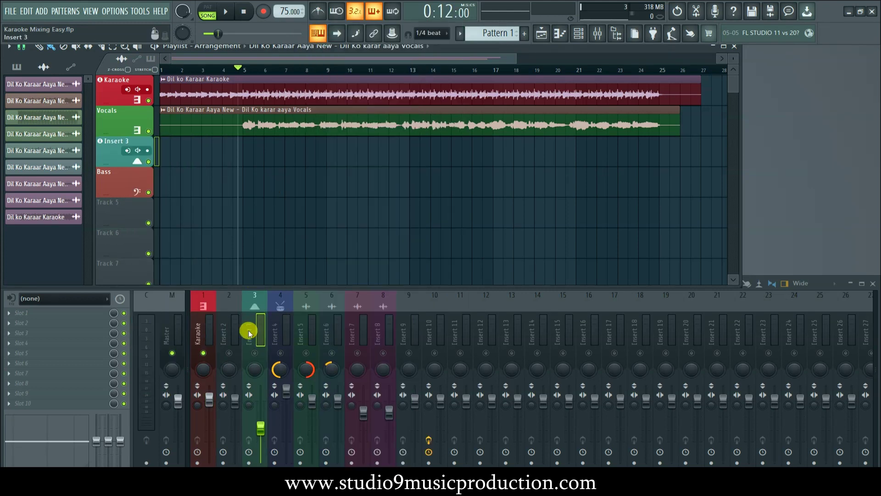
click(255, 354)
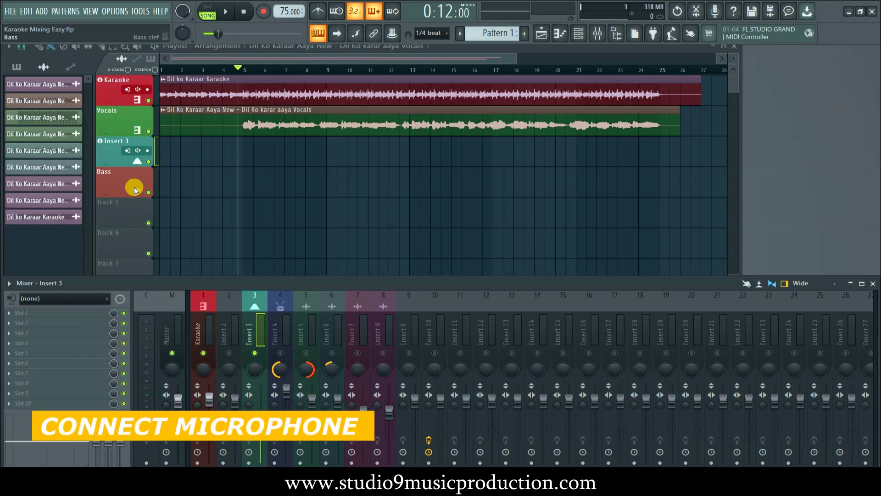
Set the audio input source of the Insert 3 track to the mono input In 1.
click(130, 150)
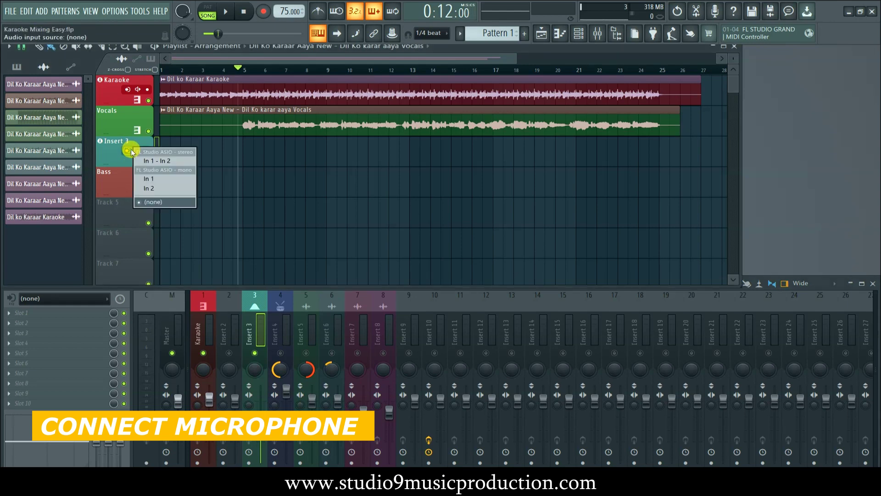
click(151, 180)
click(532, 283)
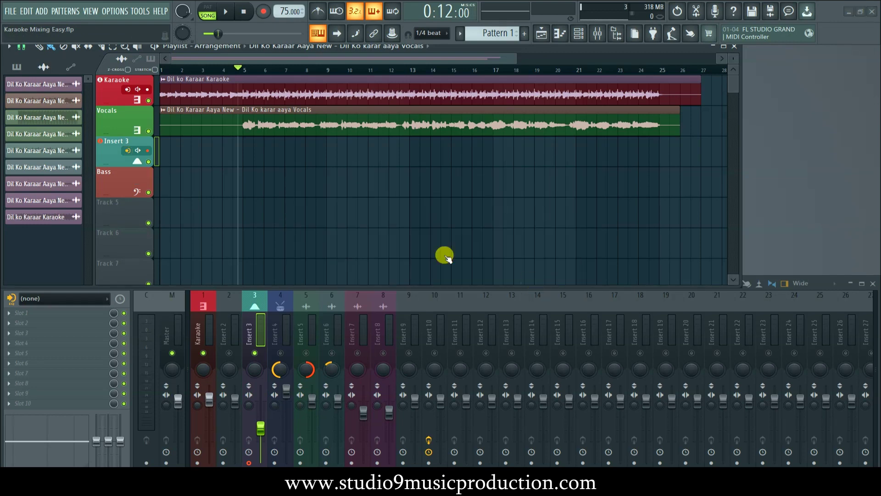
Set external input monitoring to Off on the Insert 3 track and play the song briefly to check it.
click(137, 151)
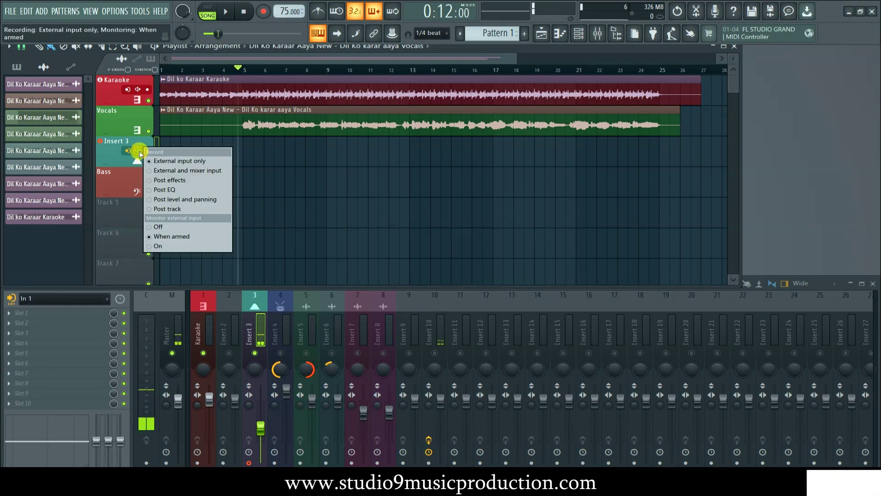
click(177, 224)
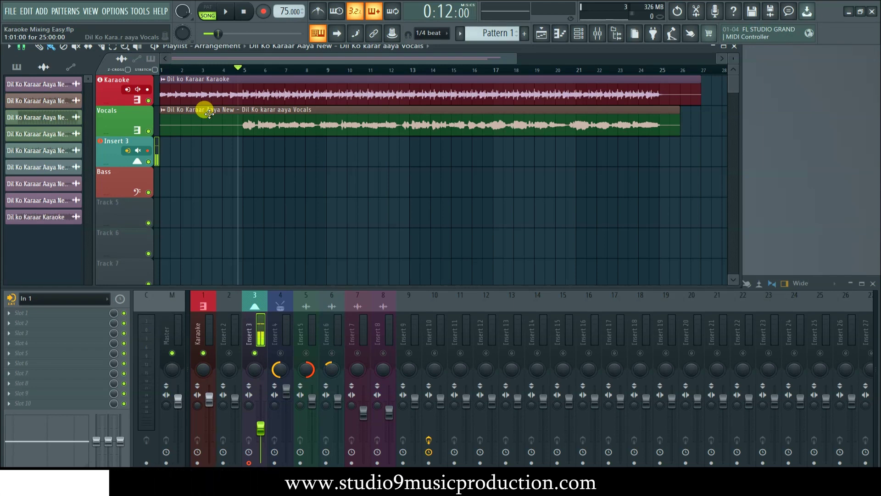
key(space)
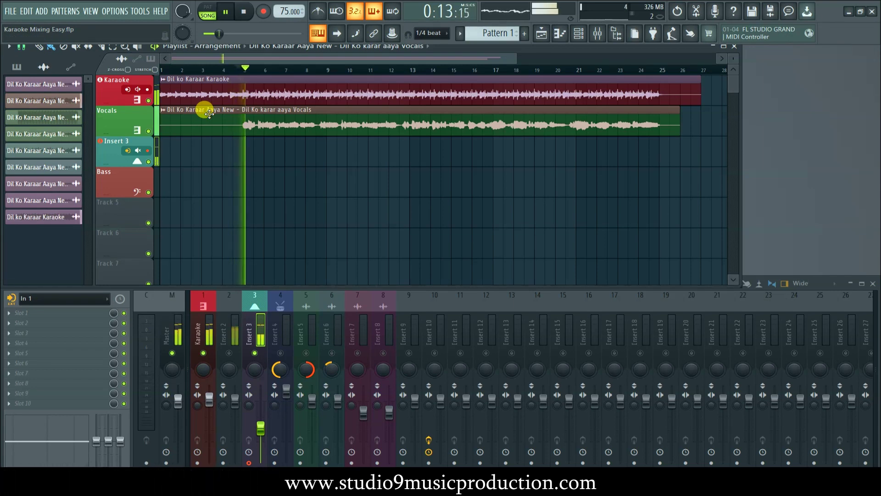
key(space)
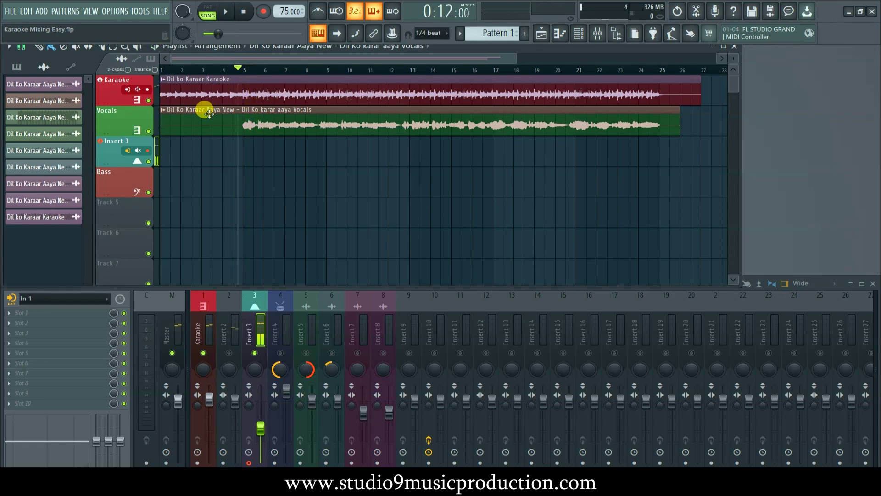
Record a short vocal take on the Insert 3 track as an audio clip in the playlist, and stop the recording.
click(265, 13)
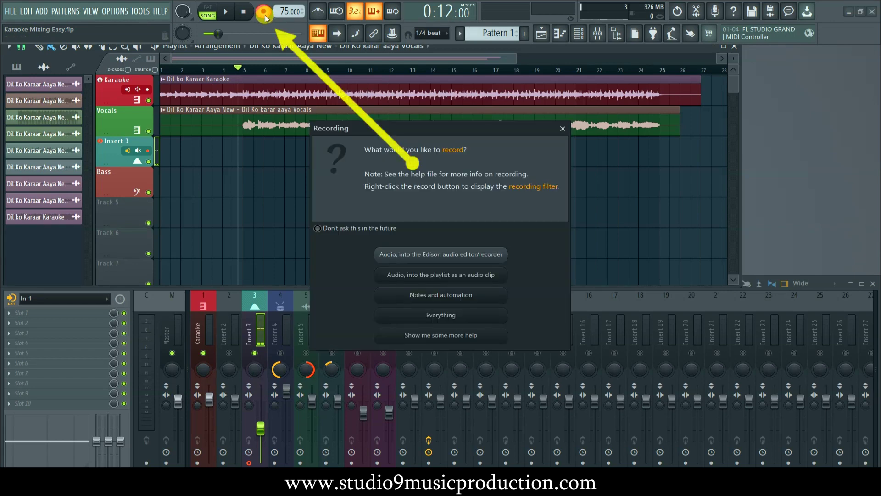
click(426, 275)
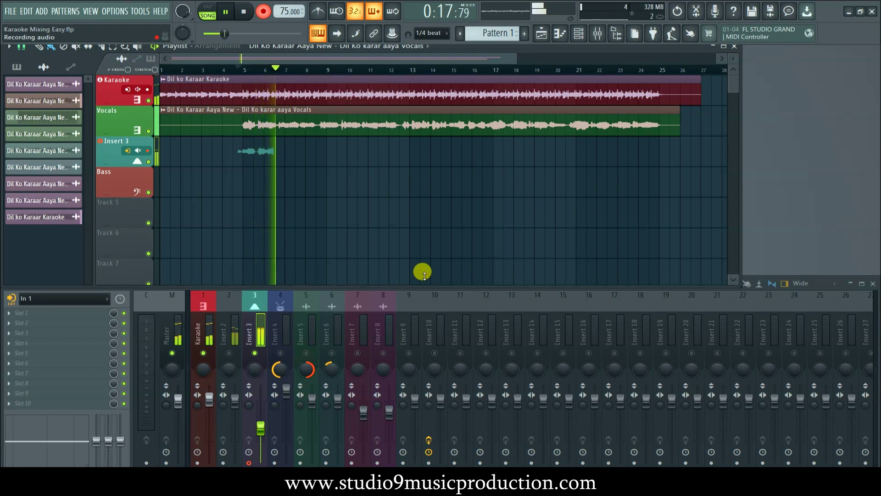
key(space)
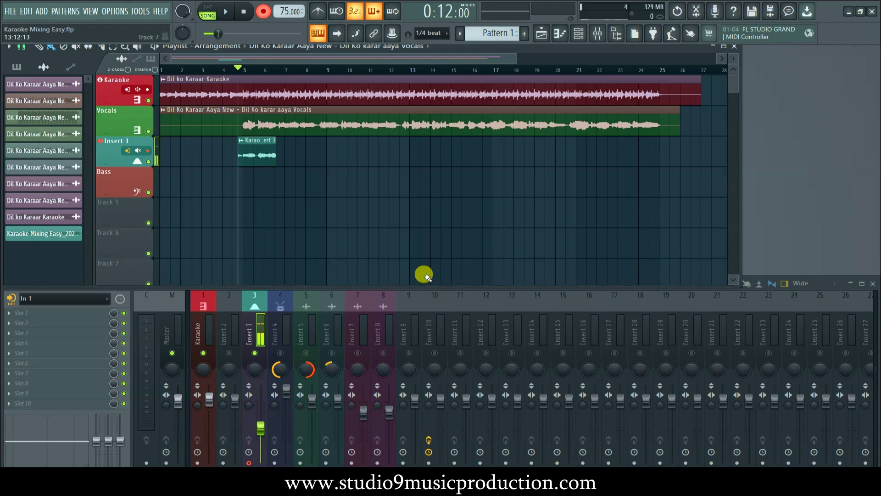
Delete the recorded clip from the Insert 3 track and move the vocals clip down to the Bass track.
click(266, 159)
right_click(266, 159)
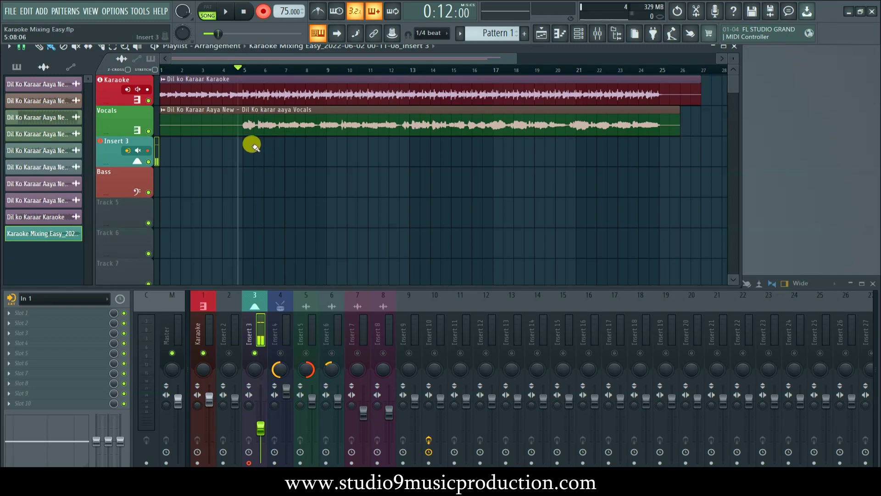
drag(250, 125, 251, 194)
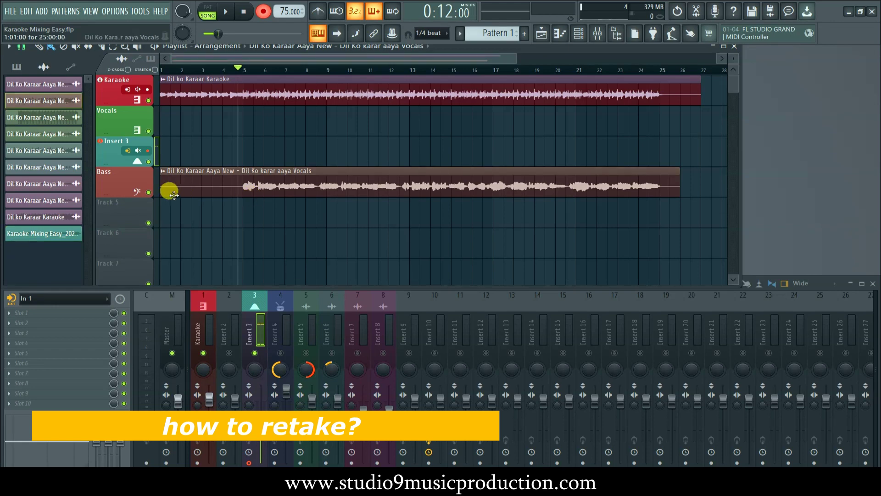
Return the vocals clip to the Vocals track and mute the Bass track in the playlist.
click(150, 193)
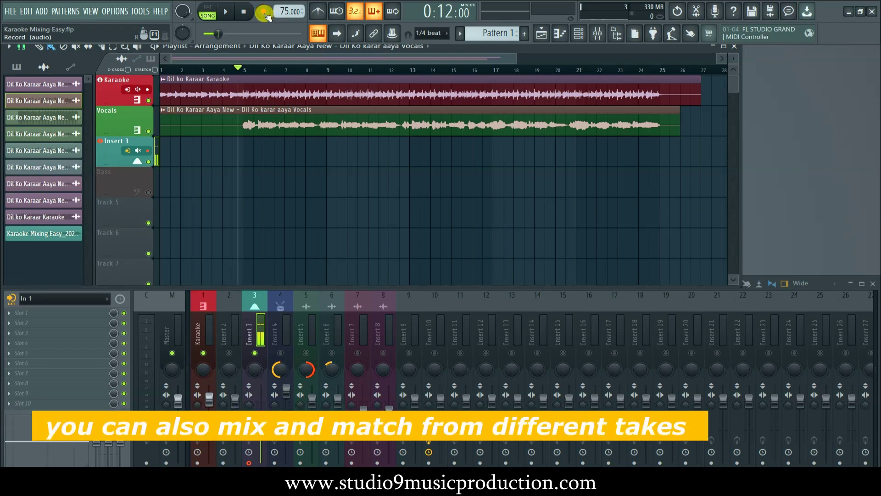
Play the song and unmute the Insert 2 mixer track during playback, and stop the playback.
key(space)
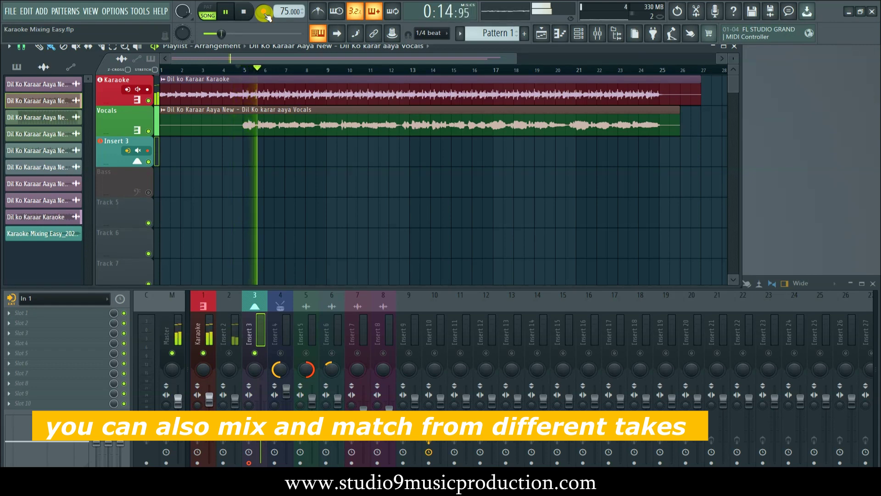
click(229, 353)
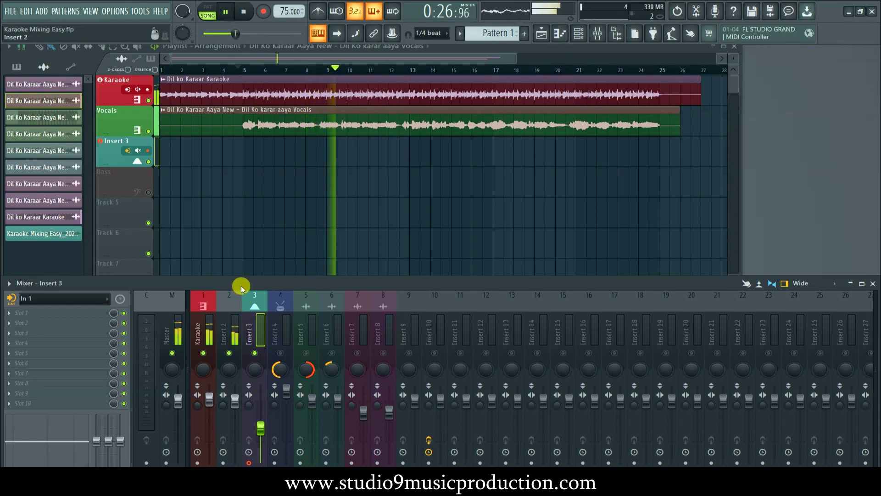
key(space)
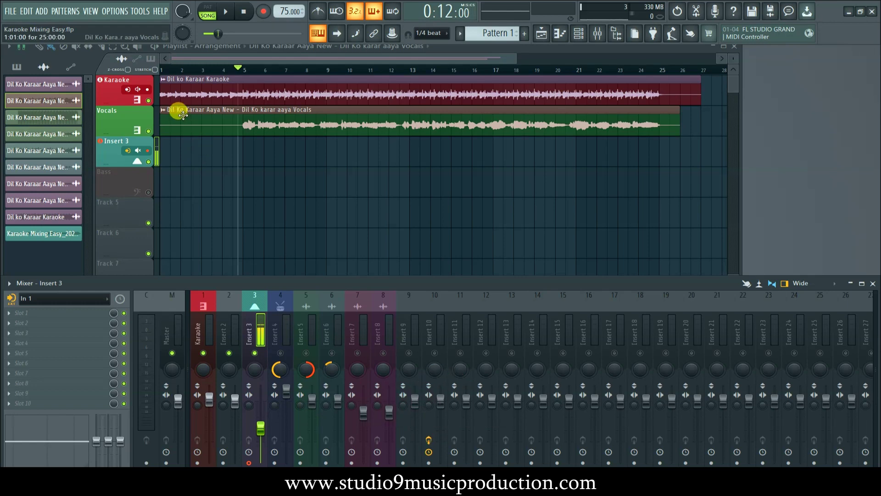
Trim the silent beginning of the vocals clip so that it starts at 4:09:00, just before the first sung phrase.
drag(157, 118, 234, 125)
scroll(234, 124, up, 8)
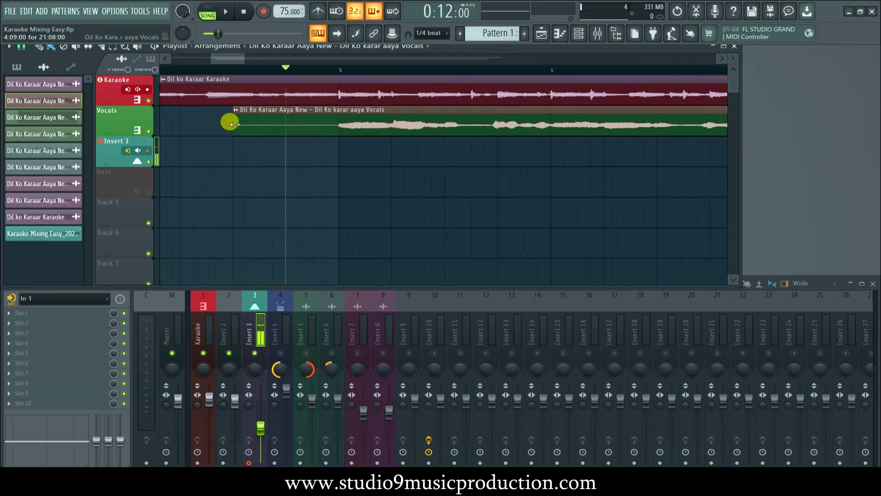
scroll(235, 125, up, 1)
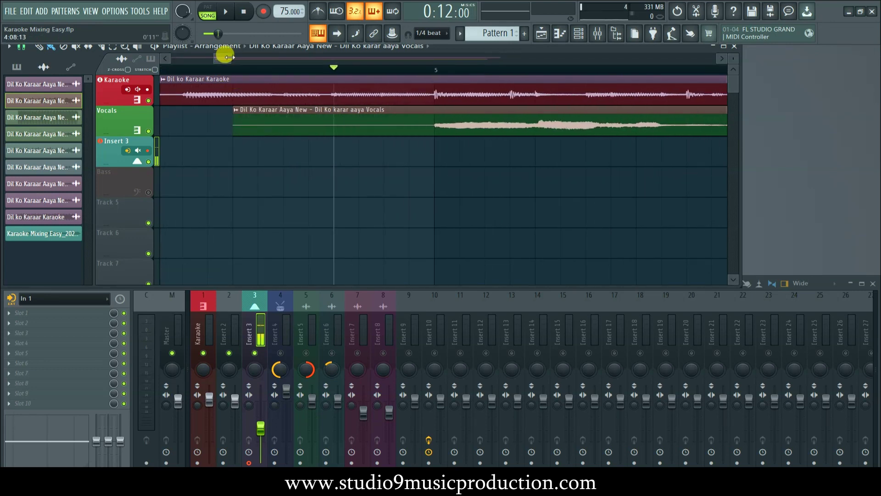
mouse_move(225, 58)
mouse_down()
mouse_move(350, 58)
mouse_move(222, 57)
mouse_move(234, 58)
mouse_up()
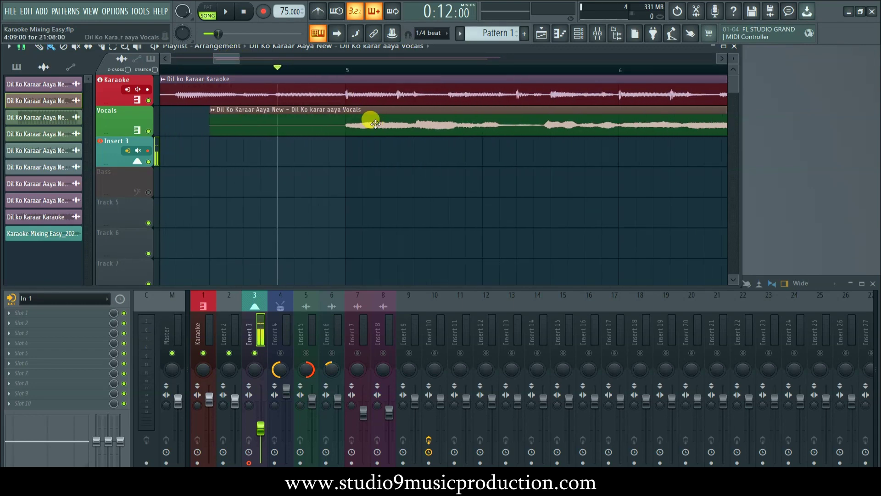
mouse_move(371, 112)
mouse_down()
mouse_move(356, 113)
mouse_move(384, 116)
mouse_up()
click(27, 11)
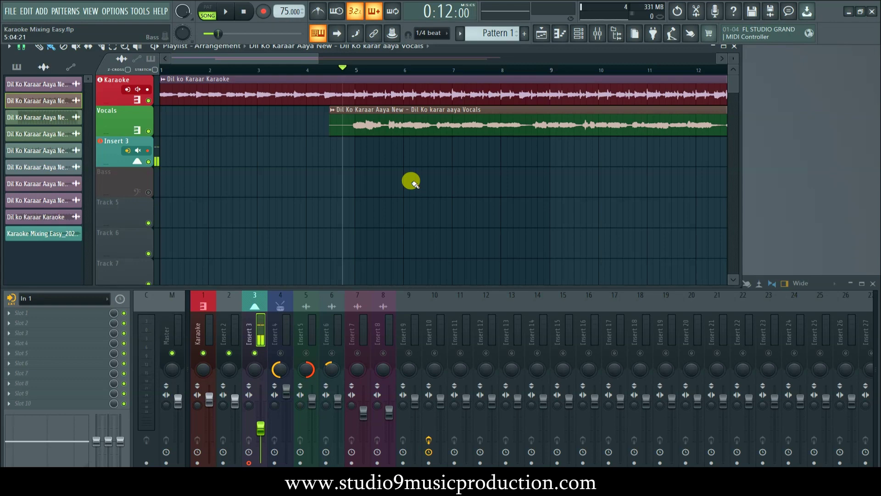
scroll(410, 182, down, 2)
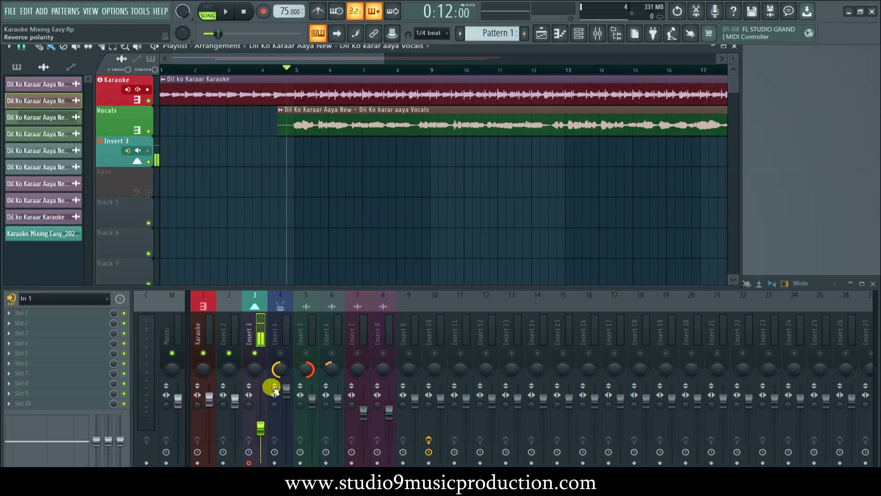
Rename the Insert 2 mixer track using the Vocals naming preset.
click(208, 336)
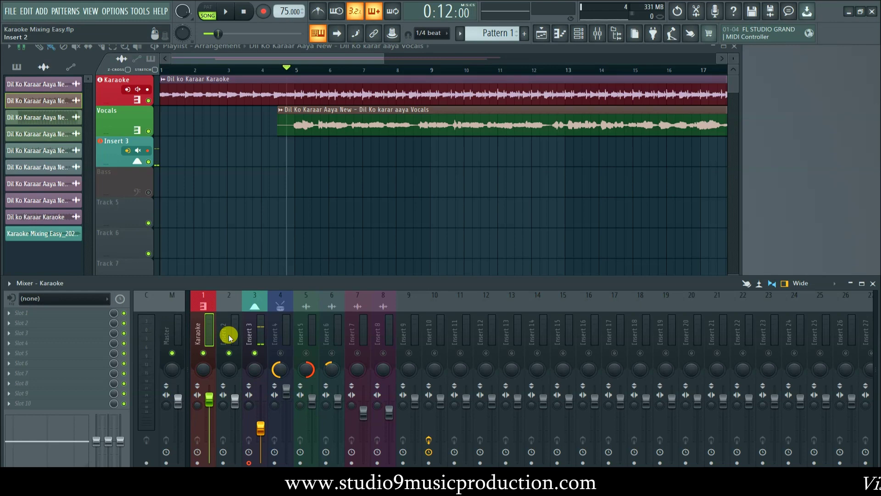
click(229, 337)
right_click(229, 338)
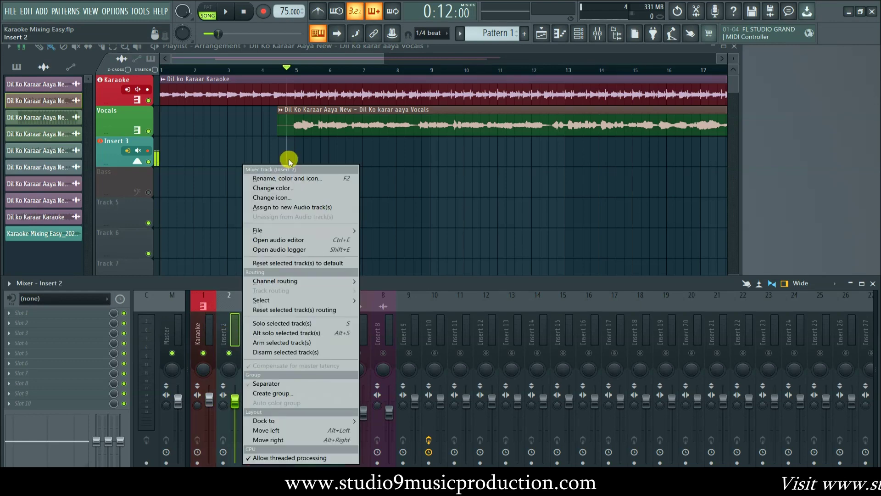
click(290, 179)
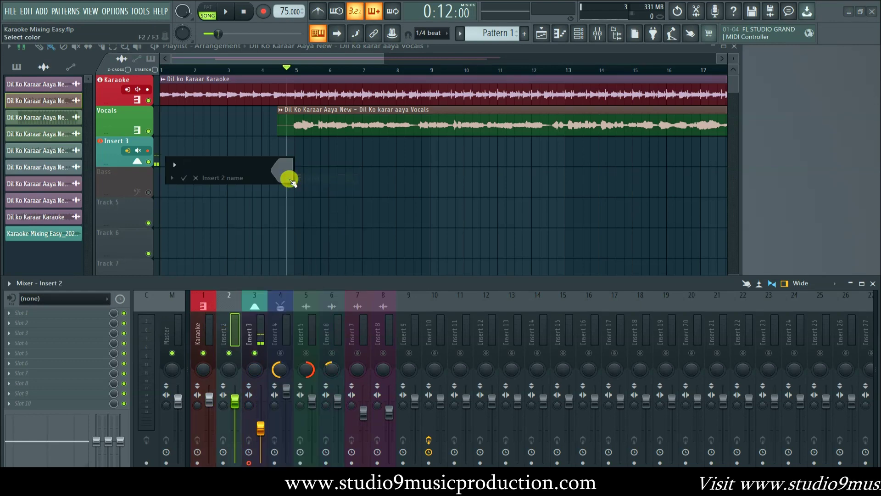
click(172, 178)
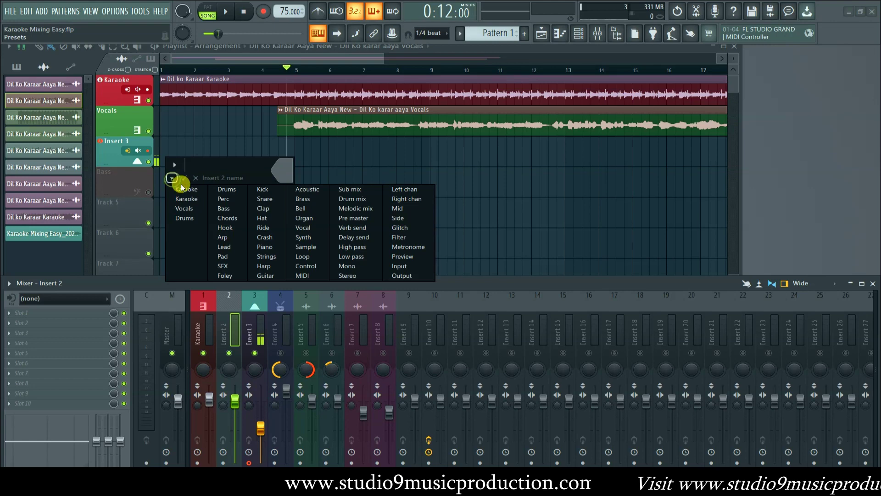
click(185, 208)
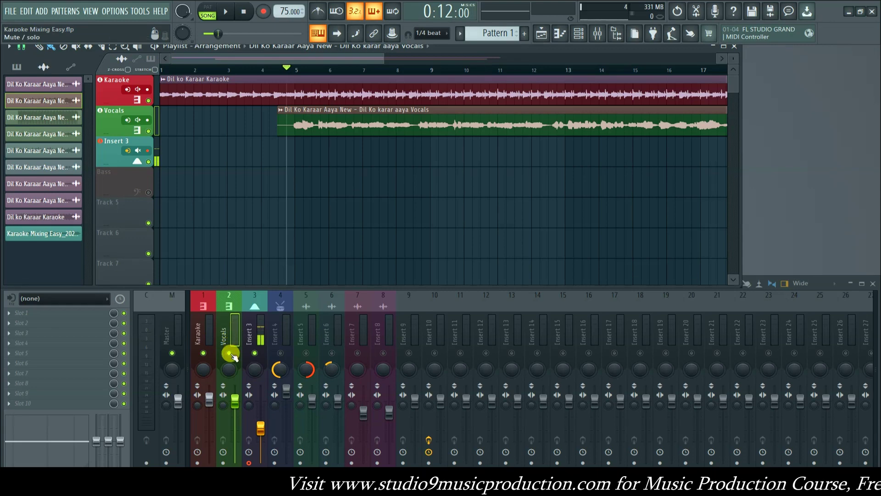
Solo the Vocals mixer track to listen to it briefly, and unsolo it and stop playback.
right_click(229, 352)
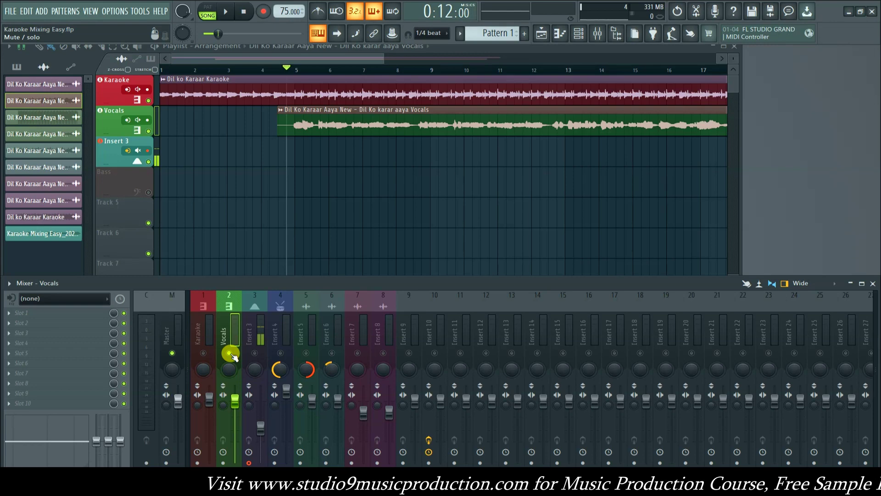
key(space)
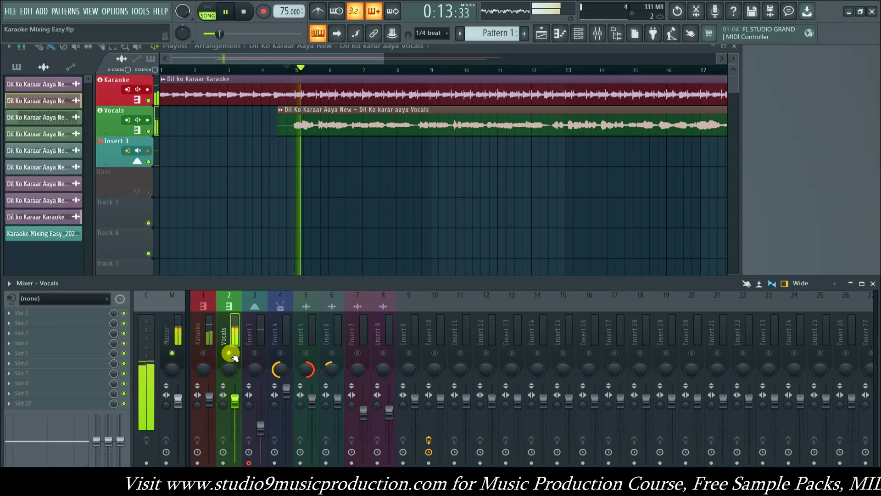
right_click(229, 353)
key(space)
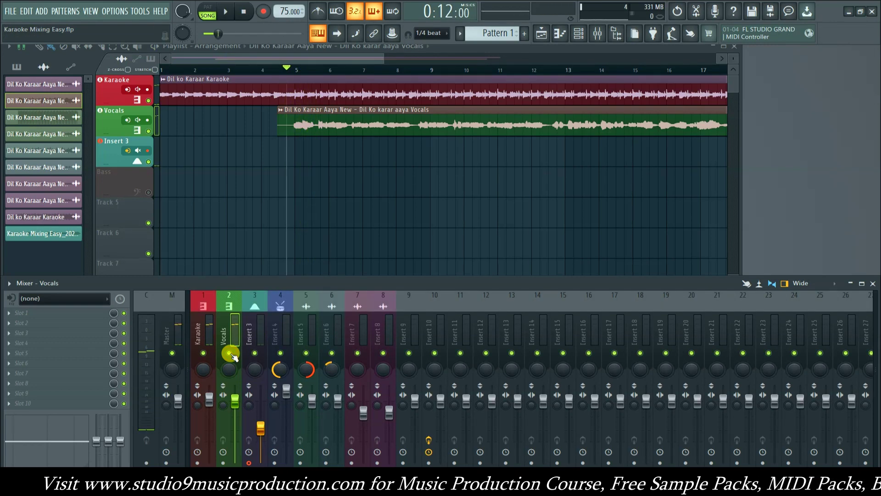
Solo the Karaoke mixer track for a short listen, and unsolo it and stop playback.
right_click(203, 354)
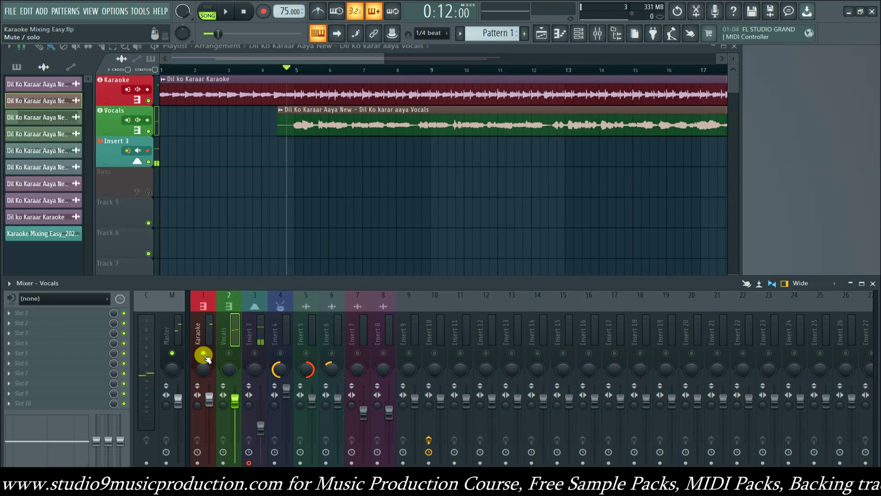
key(space)
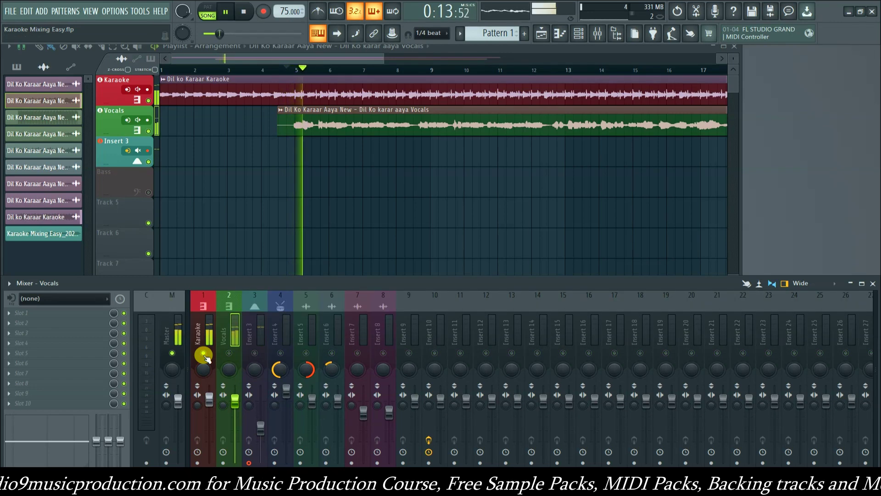
right_click(203, 354)
key(space)
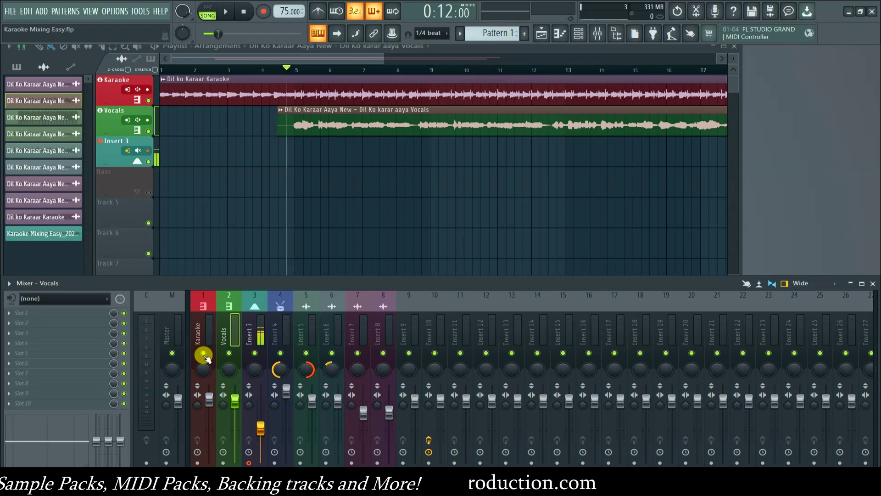
Load Fruity Parametric EQ 2 into the first effect slot of the Karaoke mixer track.
click(201, 334)
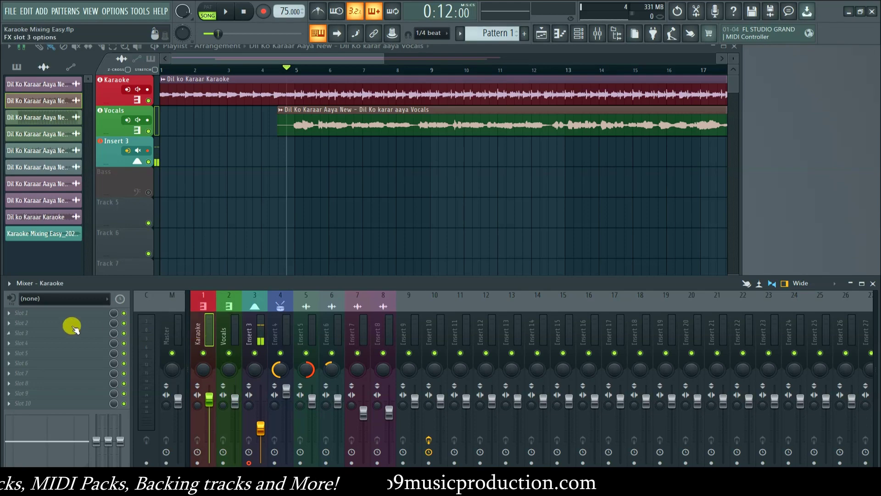
click(15, 315)
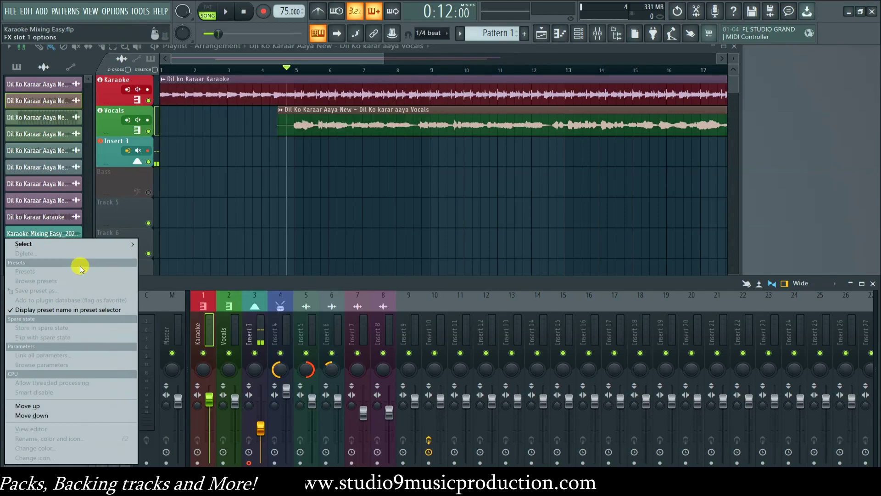
mouse_move(83, 250)
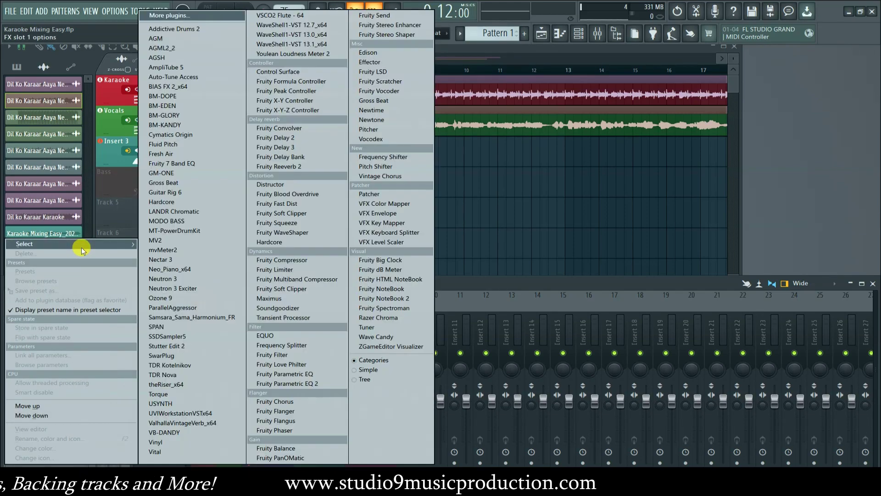
click(462, 290)
click(14, 316)
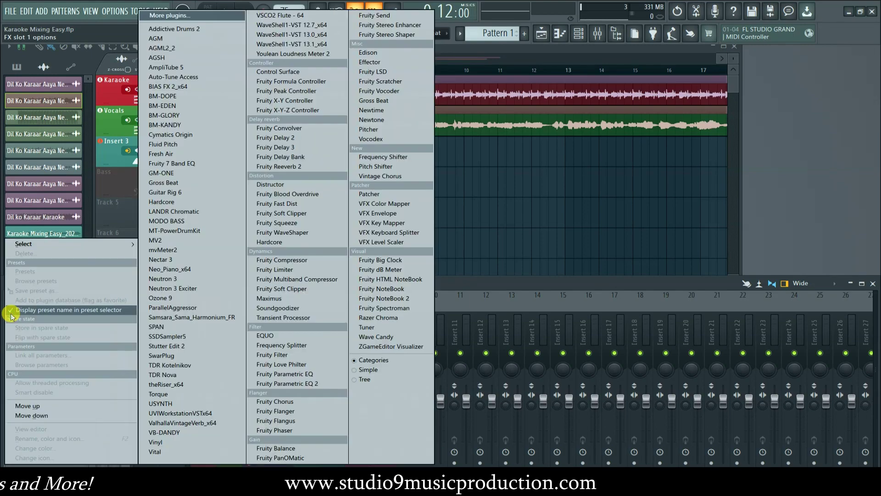
mouse_move(107, 243)
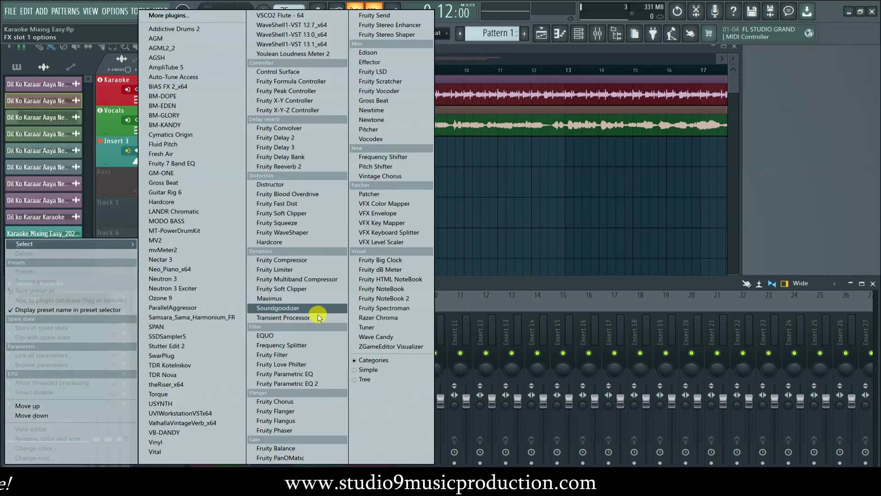
click(300, 387)
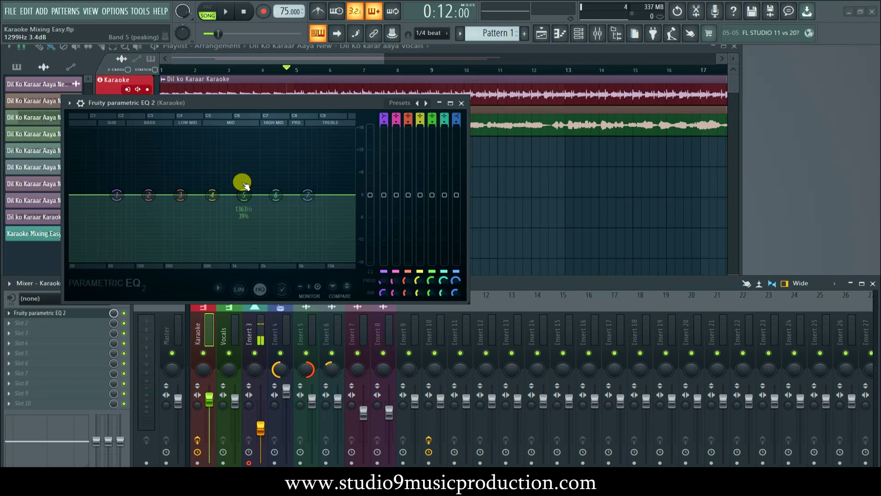
Cut the Karaoke track's mid frequencies with EQ bands 4, 5 and 6, setting band 6 to about -2.4 dB at 3131 Hz, and close the equalizer.
drag(247, 198, 211, 207)
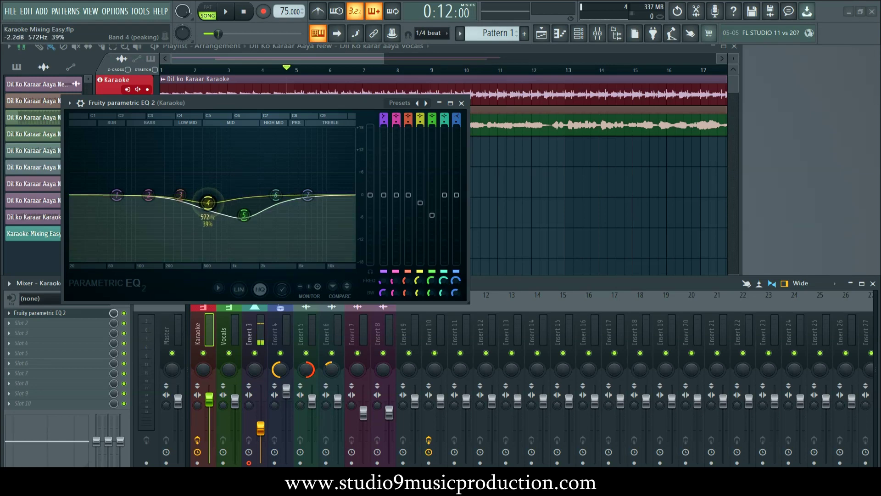
drag(274, 203, 251, 213)
drag(285, 209, 285, 202)
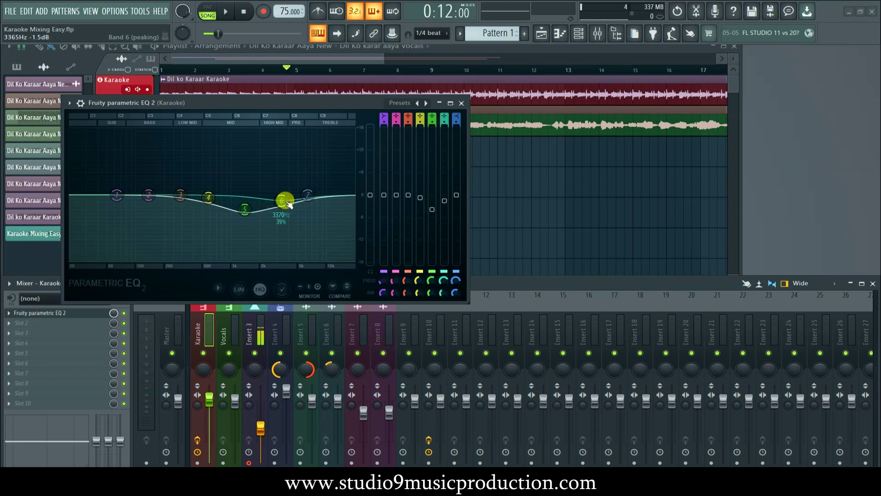
drag(207, 205, 202, 212)
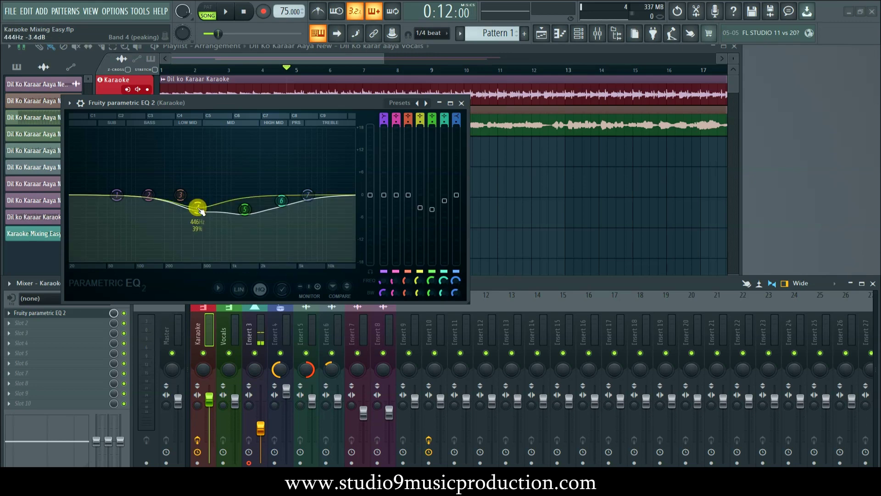
drag(198, 207, 279, 205)
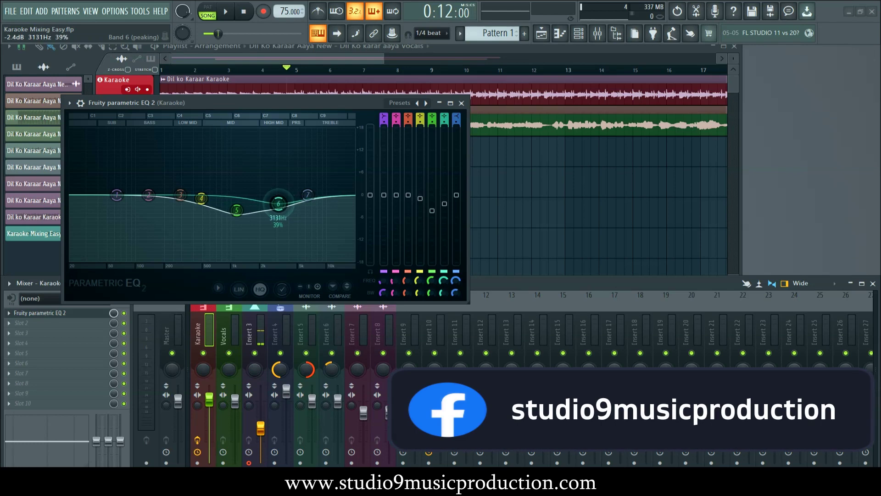
click(460, 104)
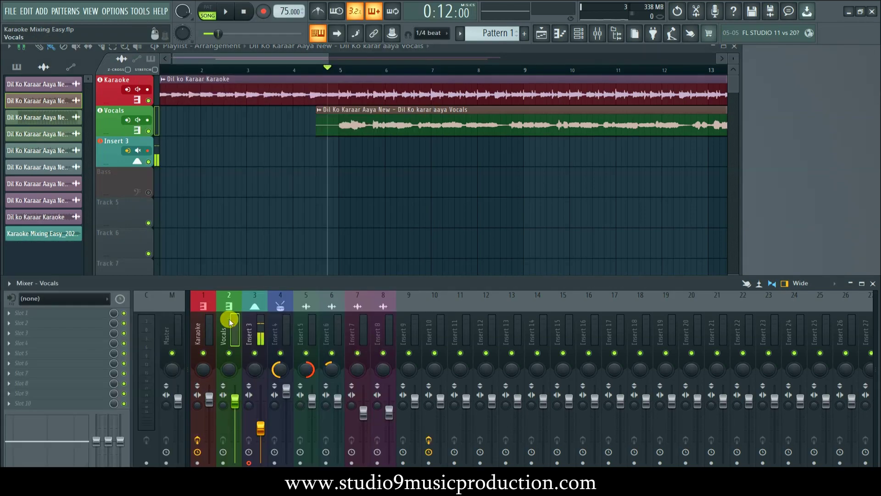
Load Nectar 3 into the first effect slot of the Vocals mixer track and open its Vocal Assistant.
click(10, 313)
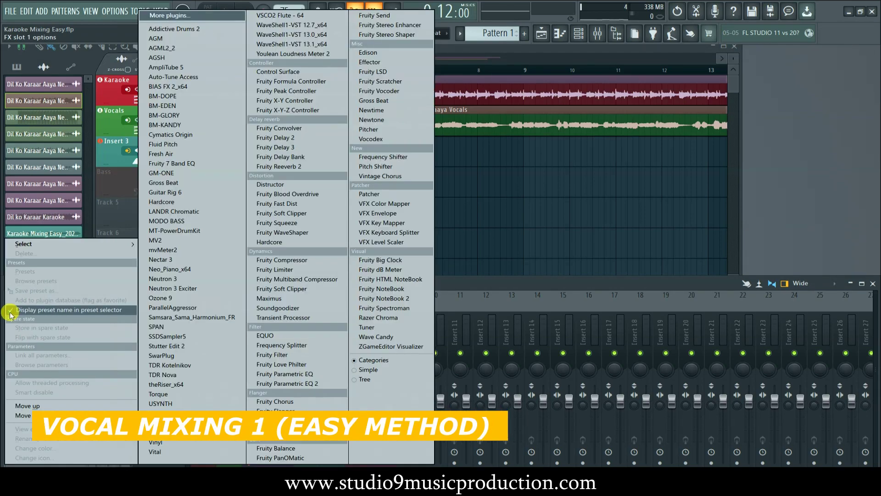
mouse_move(98, 245)
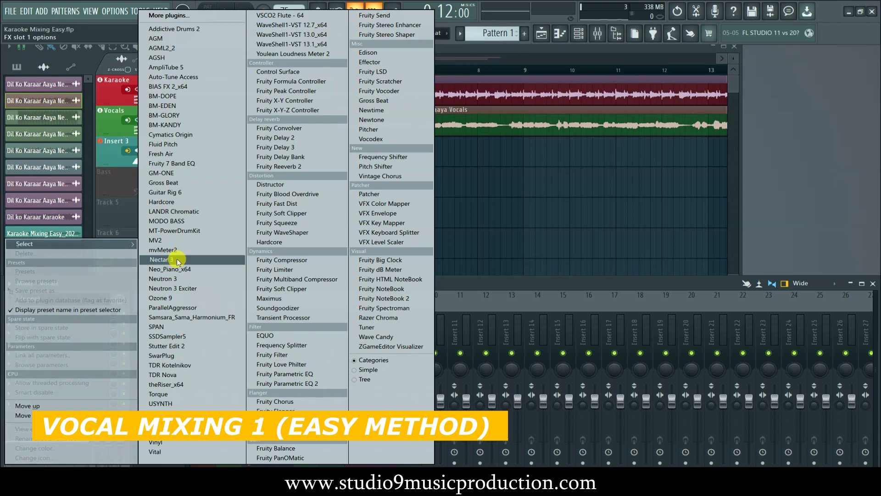
click(160, 259)
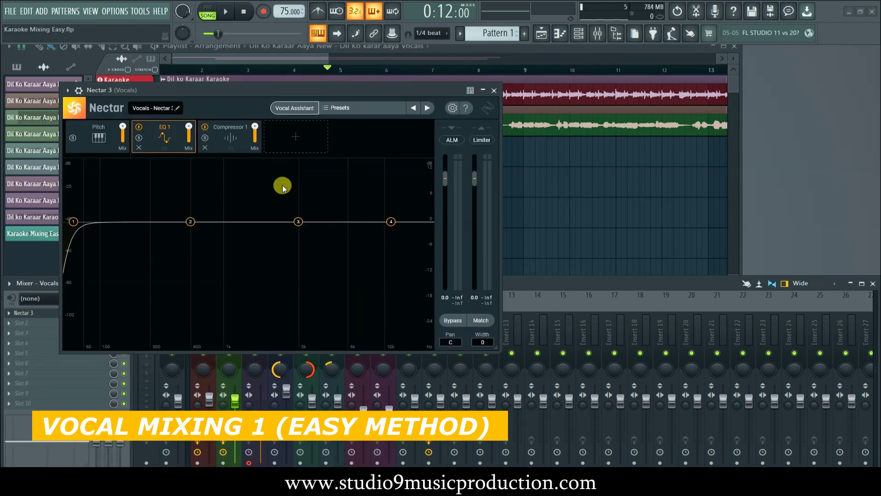
click(294, 107)
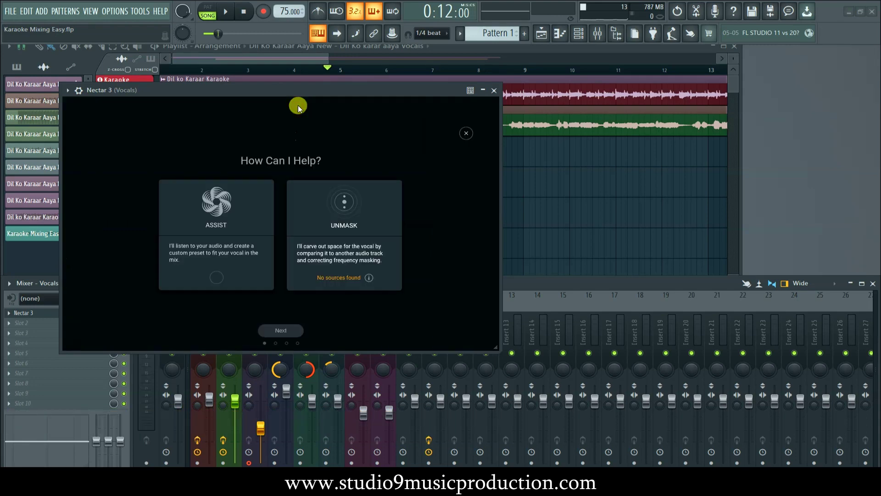
Run Nectar 3's Vocal Assistant in Assist mode with Modern vibe and Moderate intensity on the playing vocals, accept its suggestion and close the plugin.
click(215, 278)
click(281, 334)
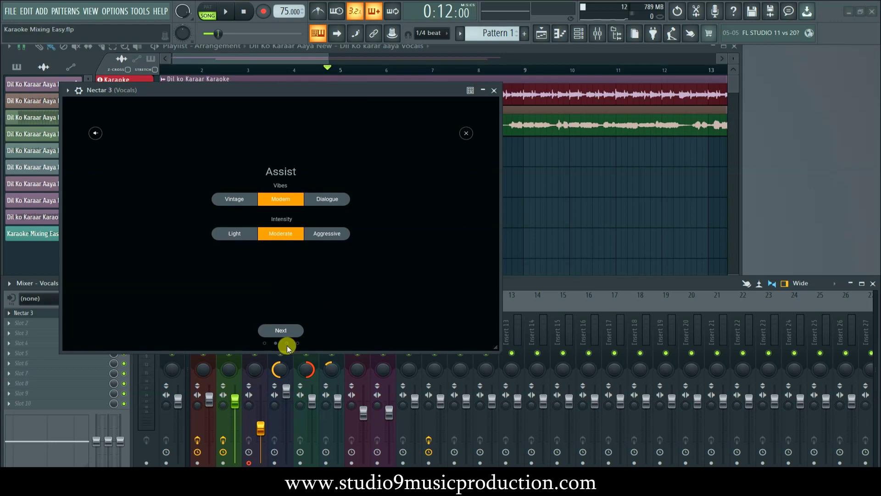
click(286, 333)
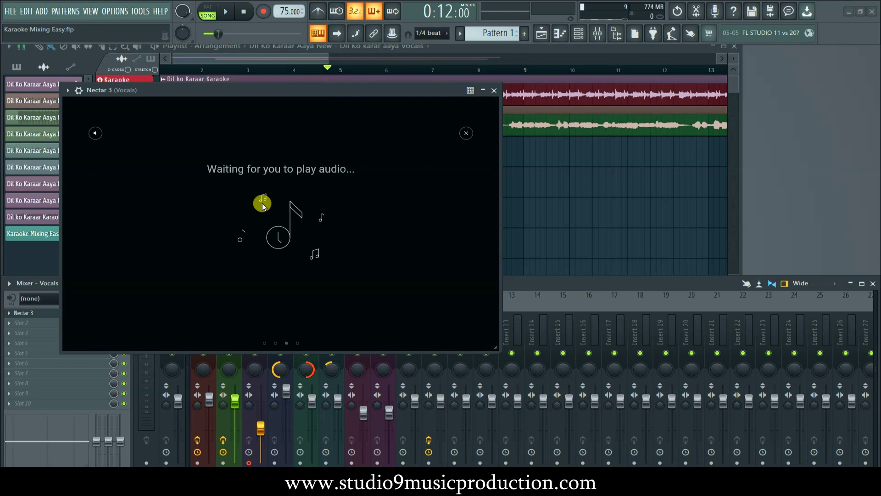
key(space)
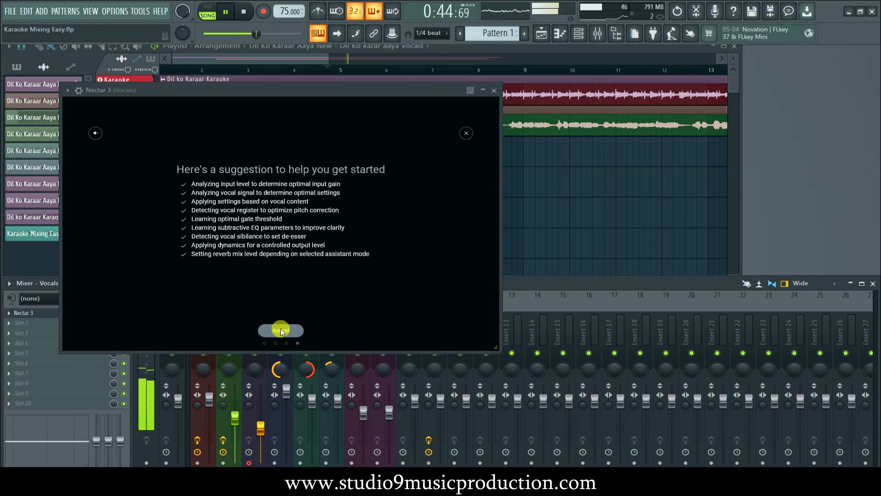
key(space)
click(281, 330)
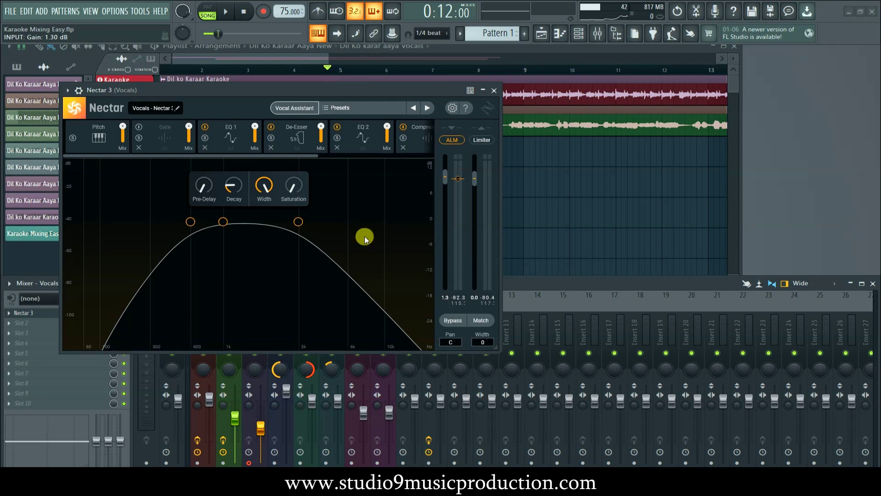
drag(173, 157, 295, 163)
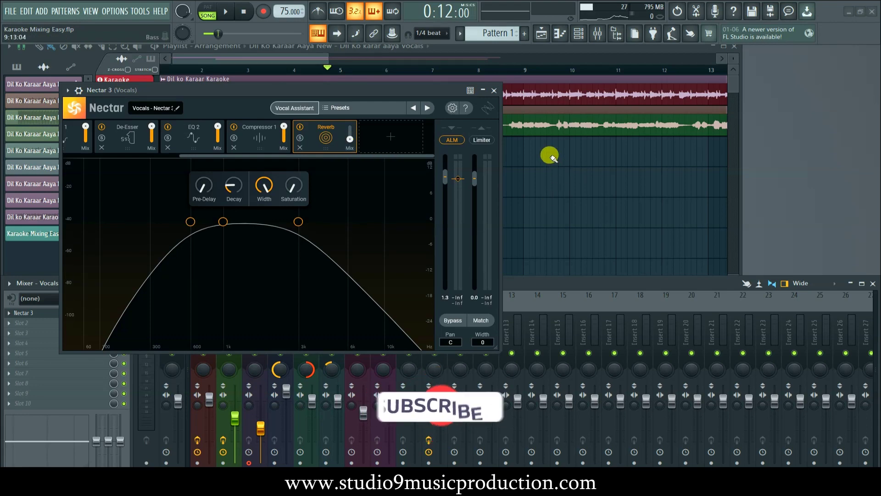
click(494, 90)
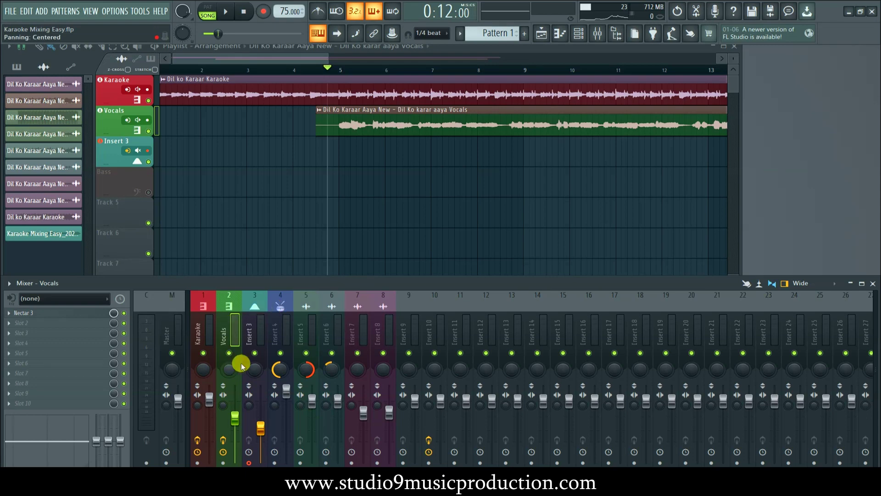
Play the song and raise the Vocals mixer track's volume slightly to balance it against the Karaoke track.
click(196, 330)
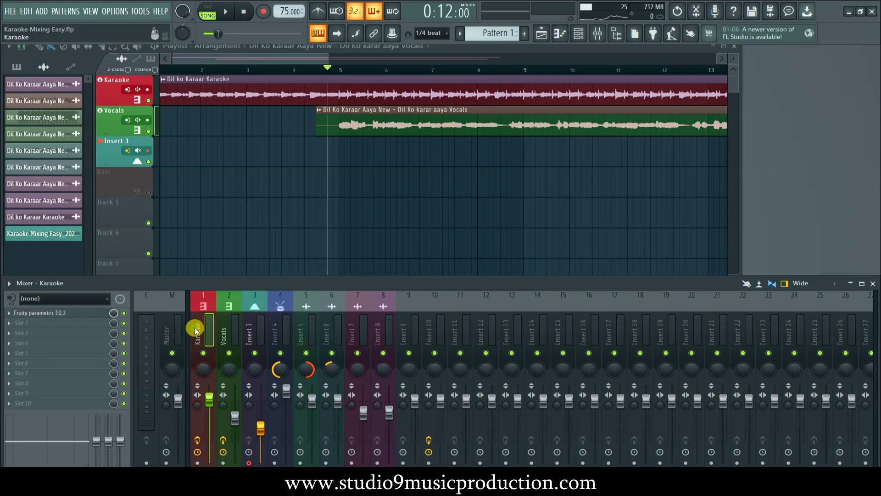
click(227, 339)
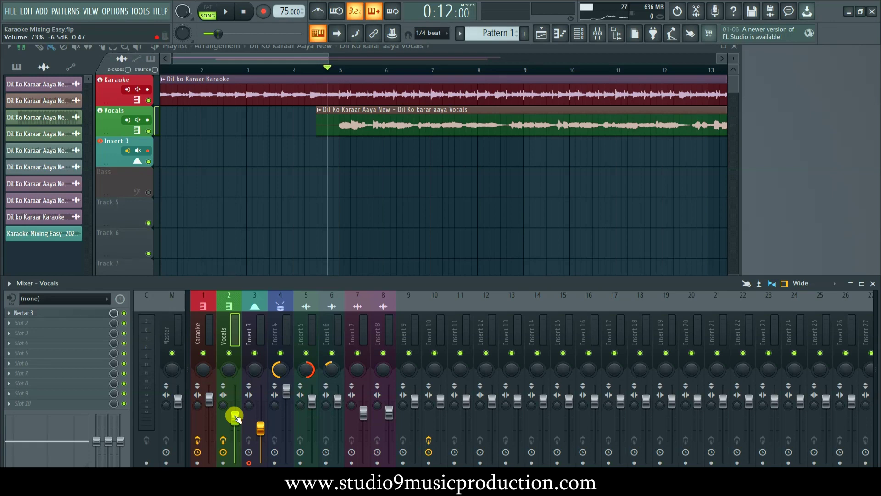
key(space)
mouse_move(235, 418)
mouse_down()
mouse_move(234, 388)
mouse_move(235, 431)
mouse_move(235, 413)
mouse_up()
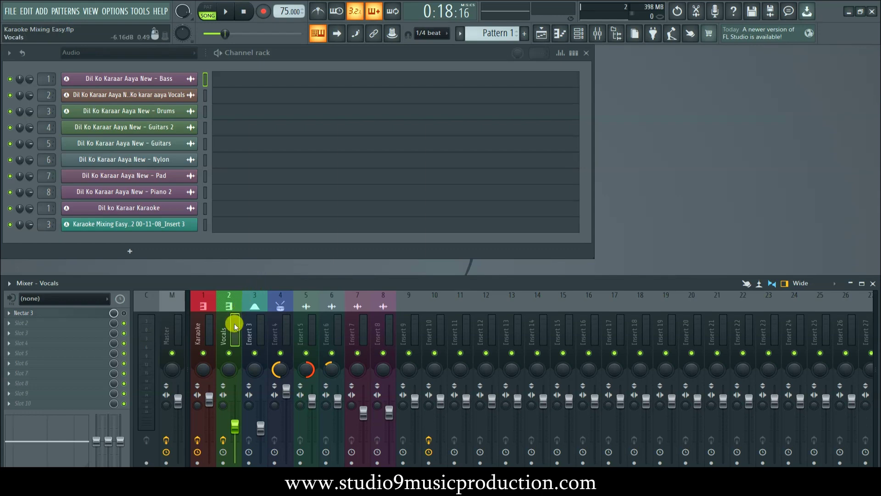
Bypass Nectar 3 on the Vocals track and load Fruity Parametric EQ 2 into slot 2 with the Vocal Presence preset.
click(123, 313)
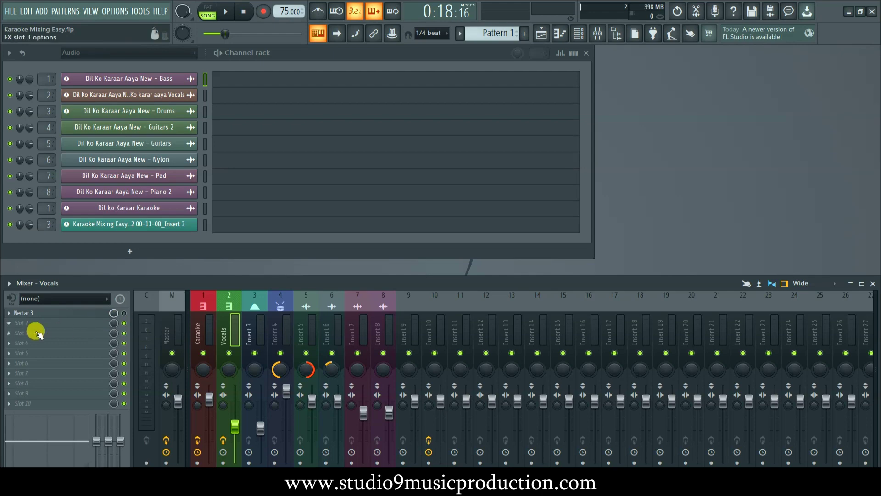
click(12, 324)
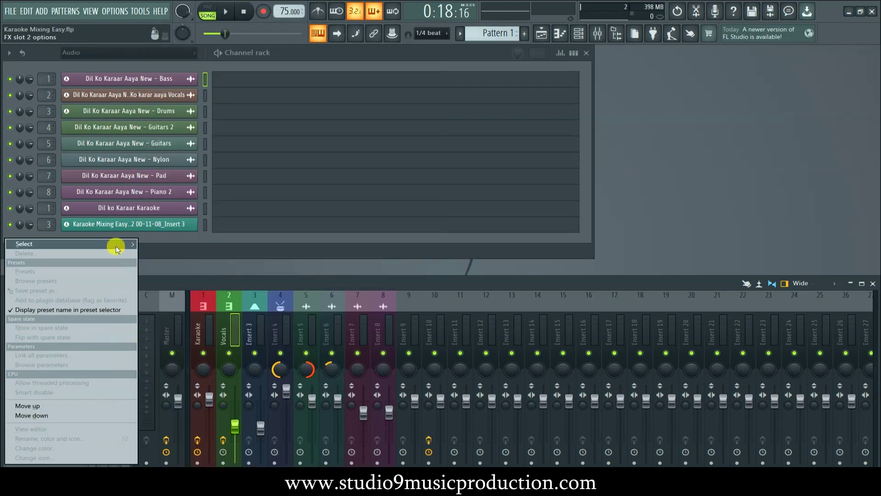
mouse_move(117, 246)
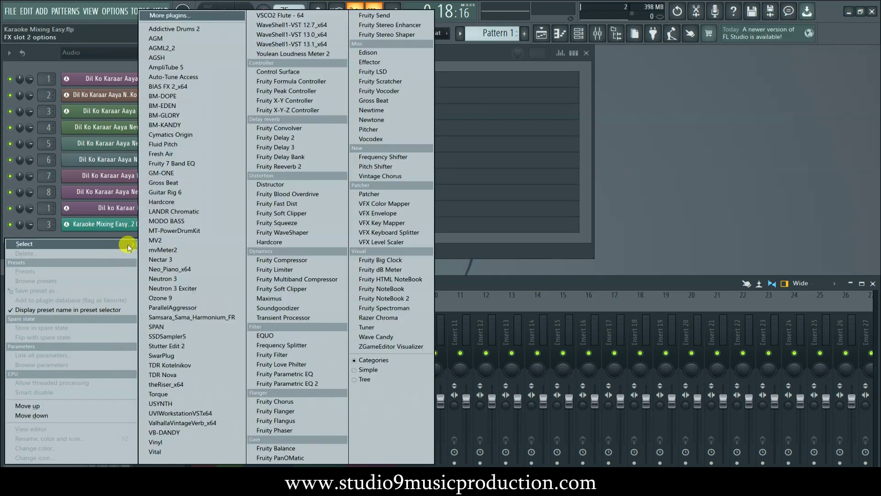
click(305, 384)
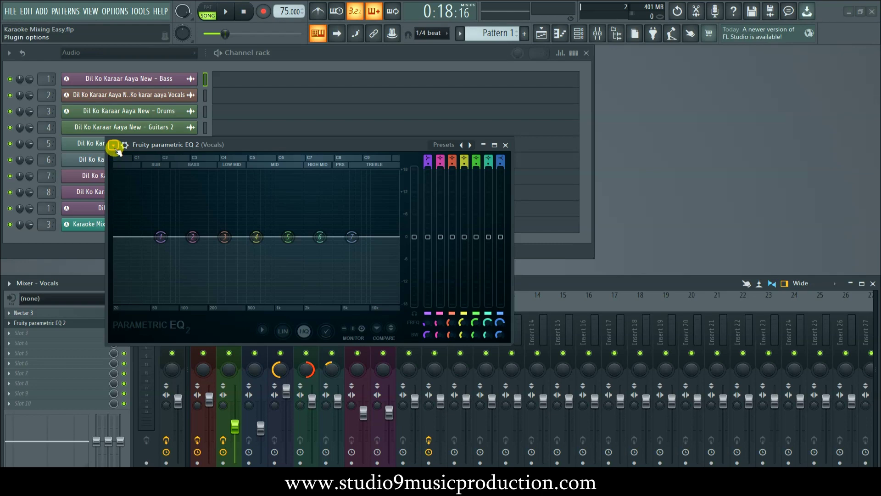
click(113, 146)
mouse_move(147, 184)
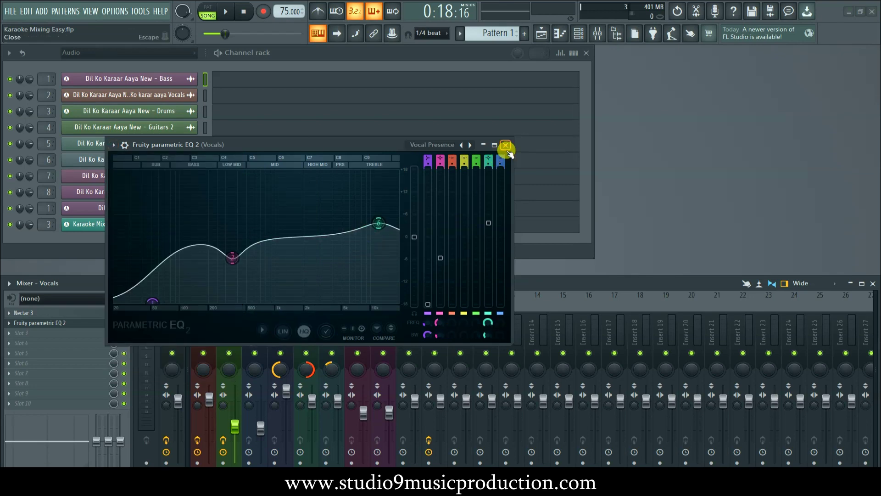
click(505, 145)
Load Fruity Multiband Compressor into slot 3 of the Vocals track and apply its Vocal preset.
right_click(40, 323)
mouse_move(77, 233)
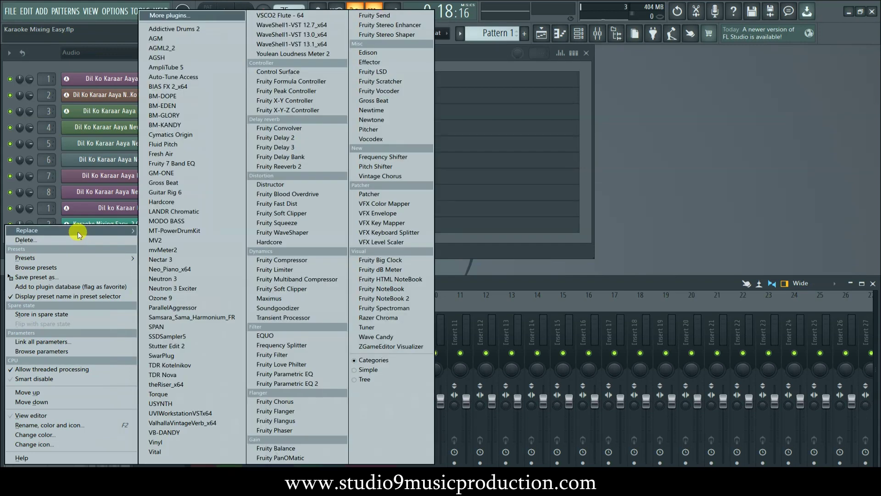
click(298, 279)
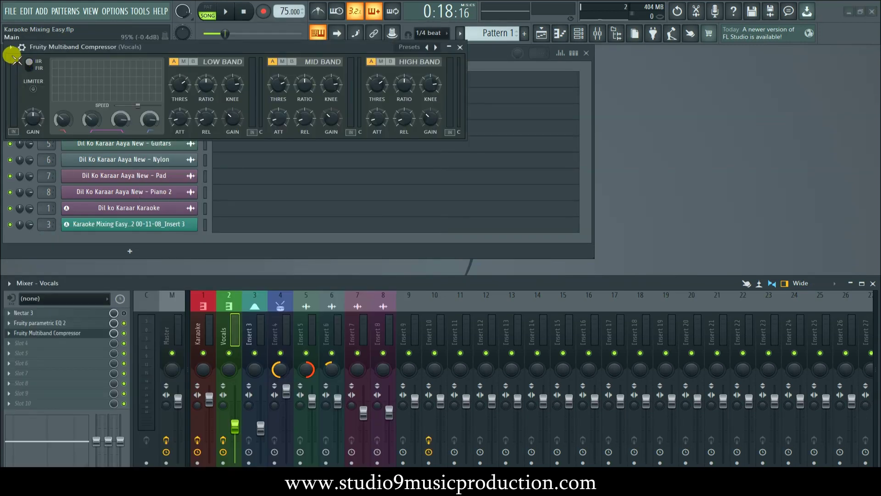
click(10, 47)
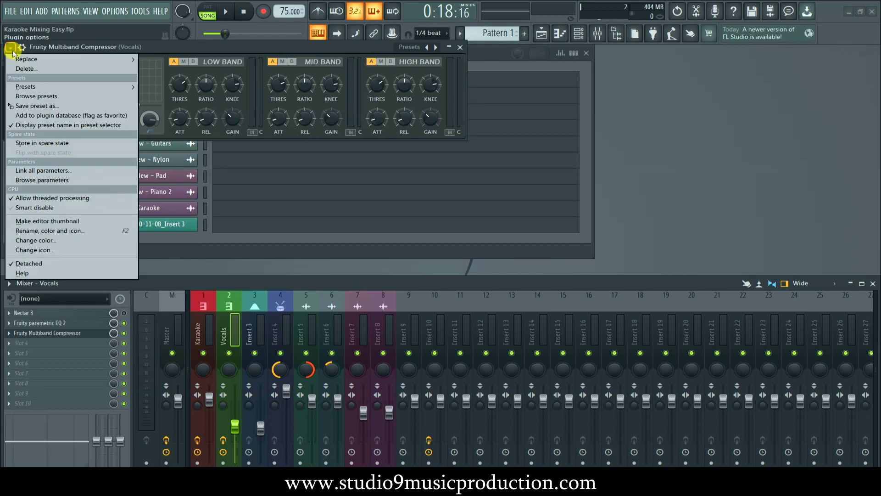
mouse_move(34, 85)
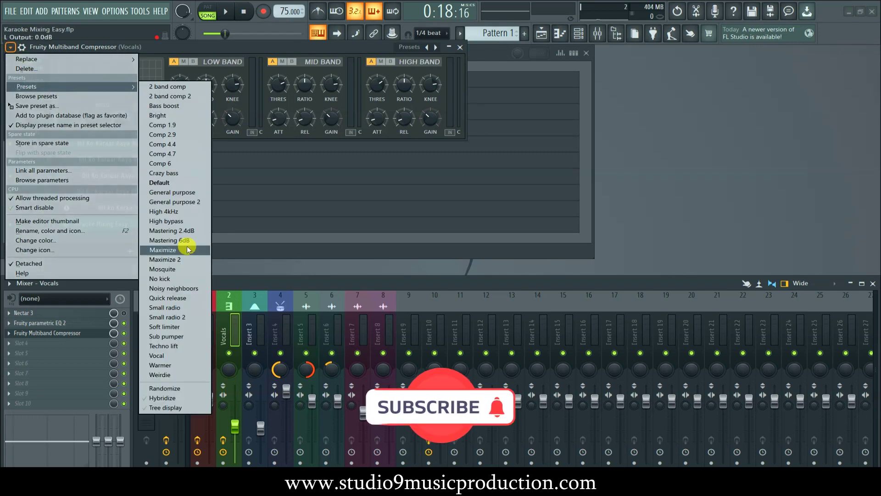
click(167, 355)
Listen briefly to the song with the compressed vocals, close the compressor window and stop playback.
drag(260, 54, 271, 159)
key(space)
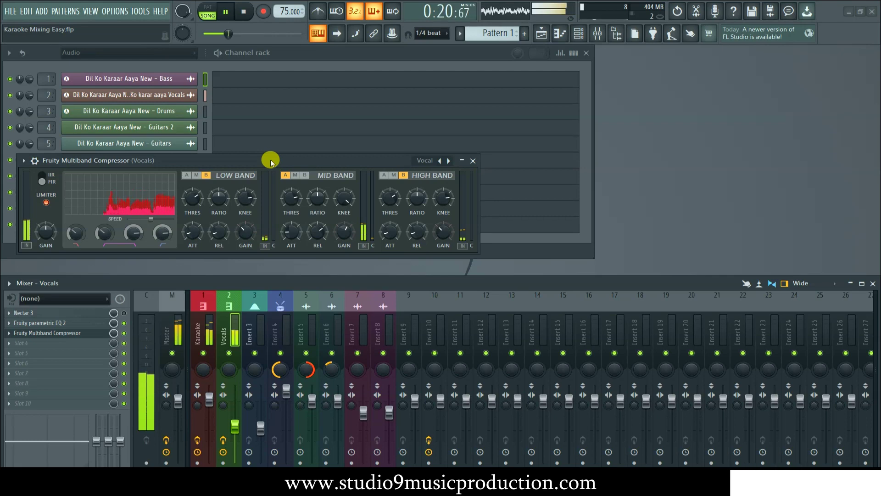
click(473, 164)
key(space)
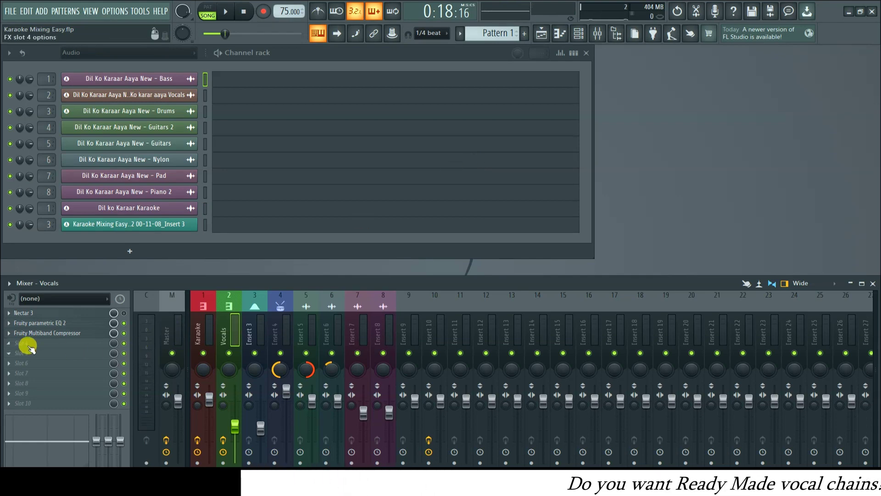
Load Fruity Reeverb 2 into slot 4 of the Vocals track and apply its Large Hall preset.
click(9, 343)
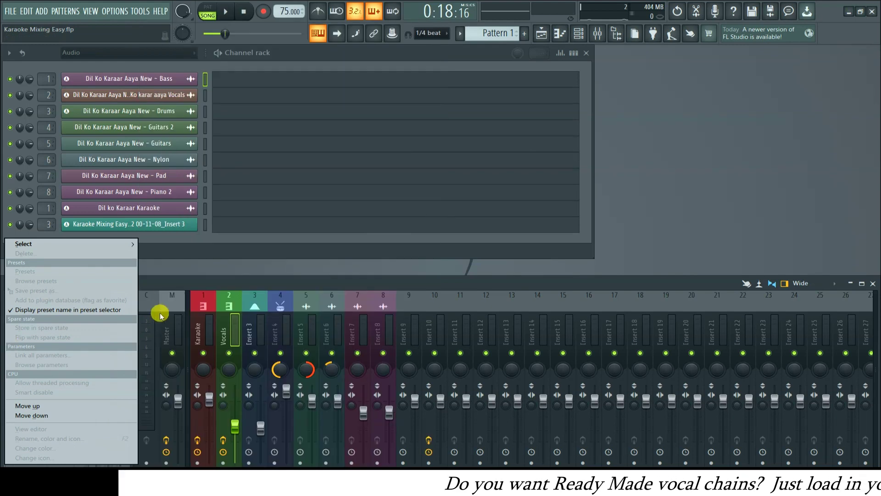
mouse_move(127, 245)
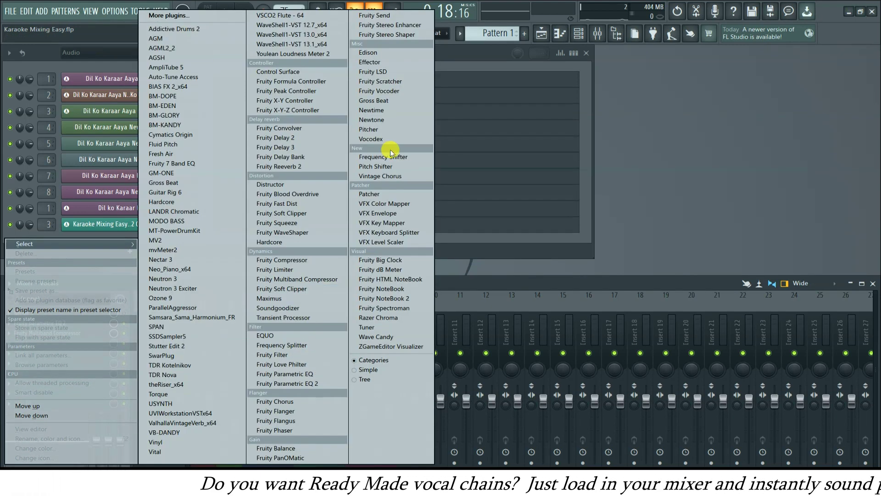
click(301, 167)
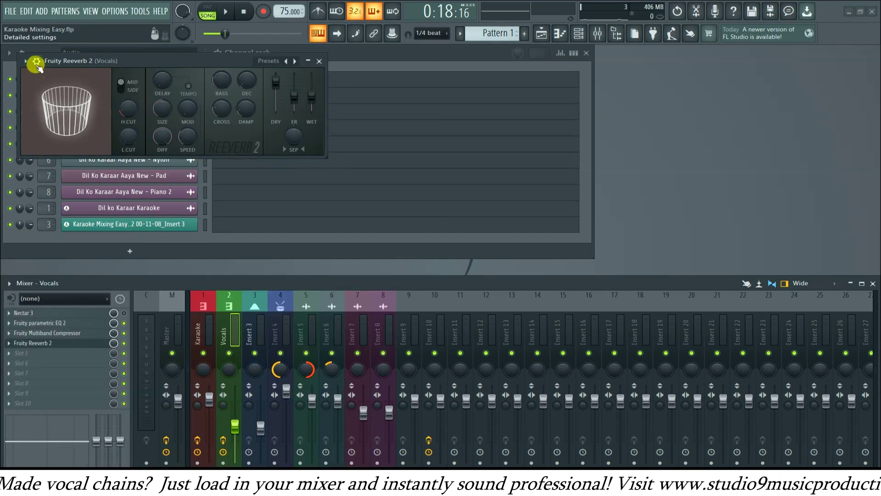
click(25, 61)
mouse_move(38, 101)
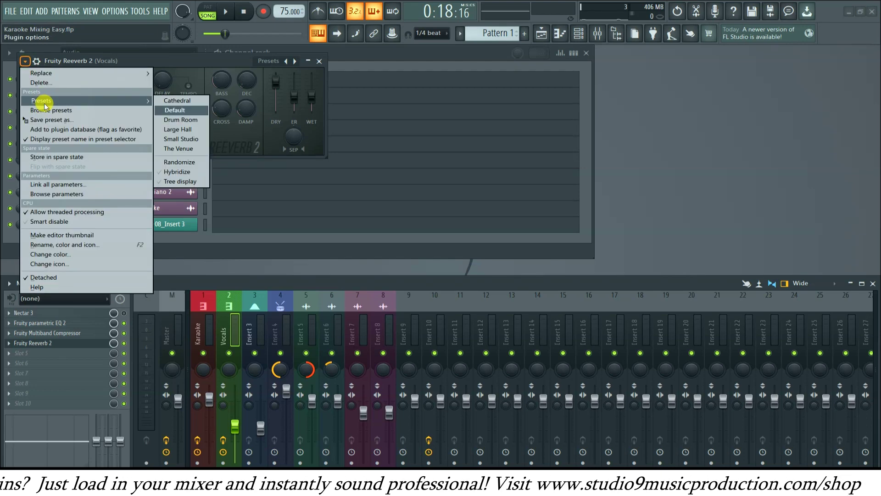
click(185, 130)
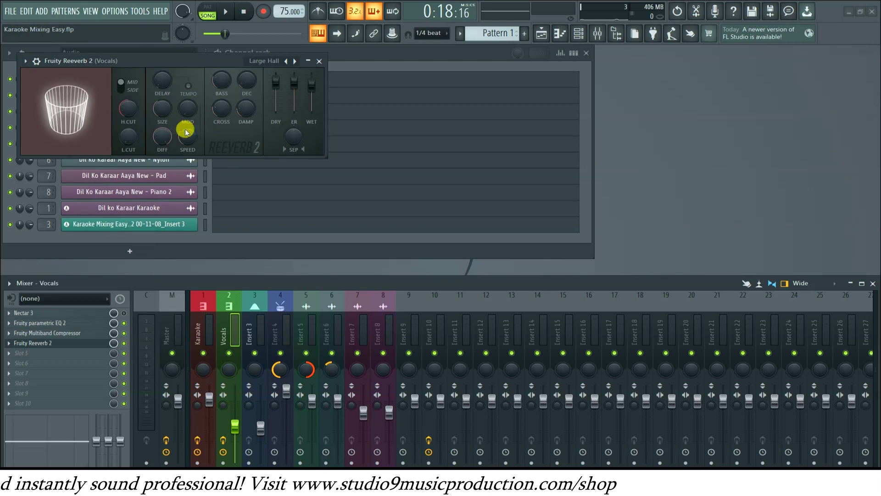
Lower the vocal reverb's wet level to 23%, listen briefly to the result and close the reverb window.
mouse_move(312, 96)
mouse_down()
mouse_move(309, 88)
mouse_move(311, 105)
mouse_up()
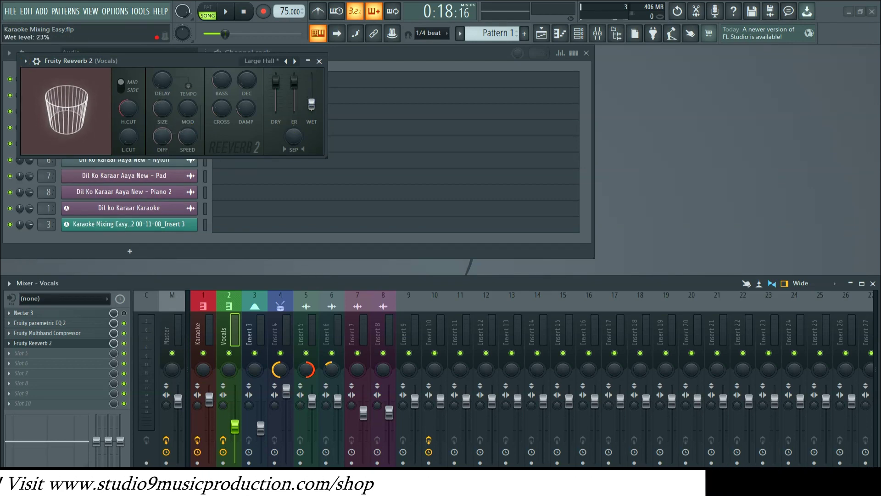
key(space)
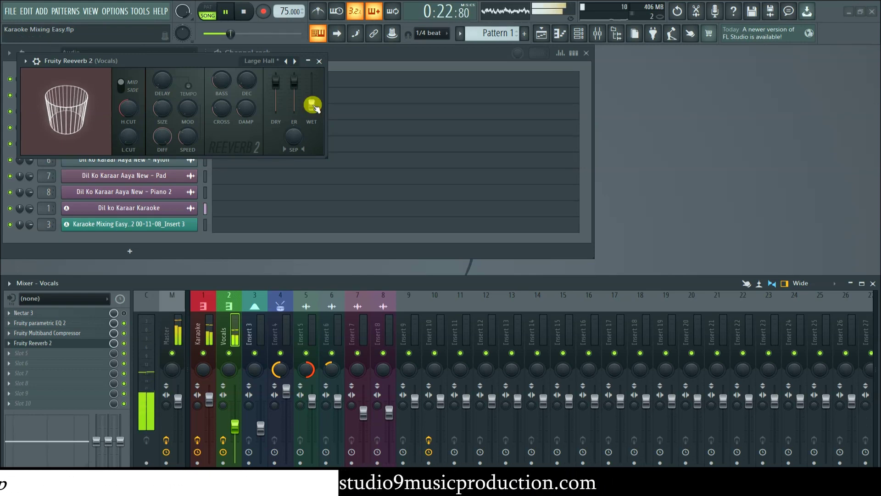
key(space)
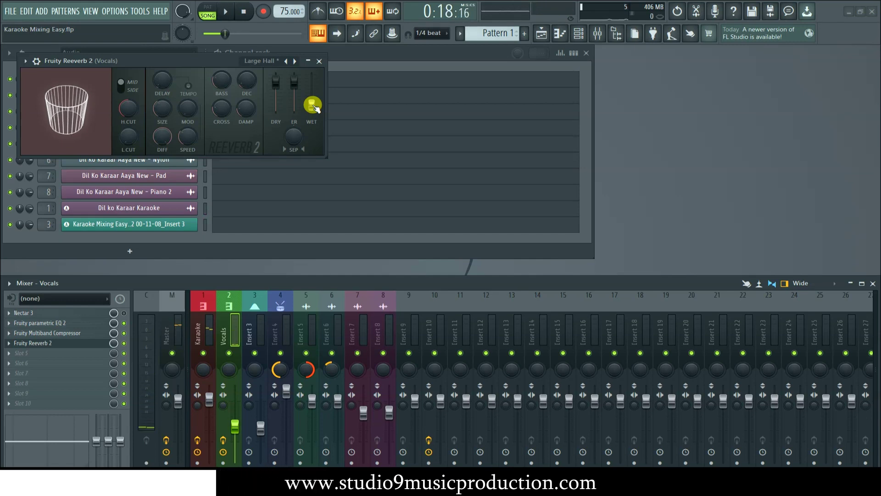
click(320, 61)
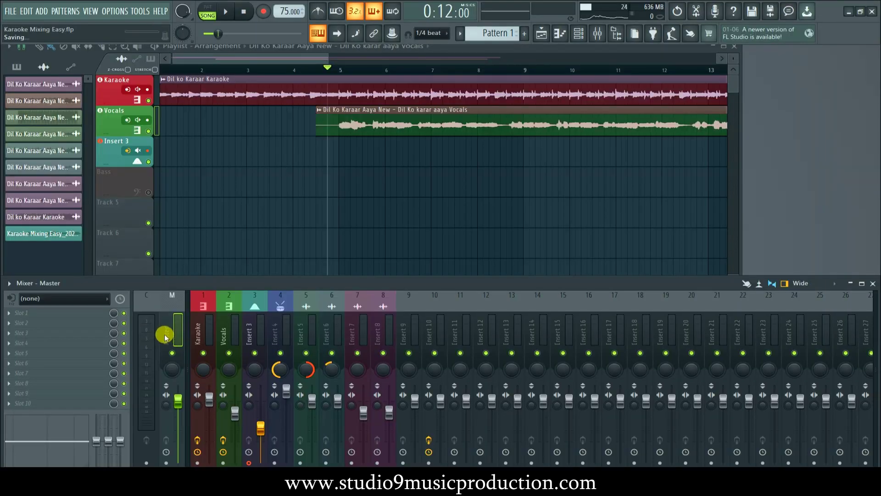
Load the General purpose mastering state on the Master mixer track and play the song briefly to hear it.
click(9, 284)
mouse_move(10, 287)
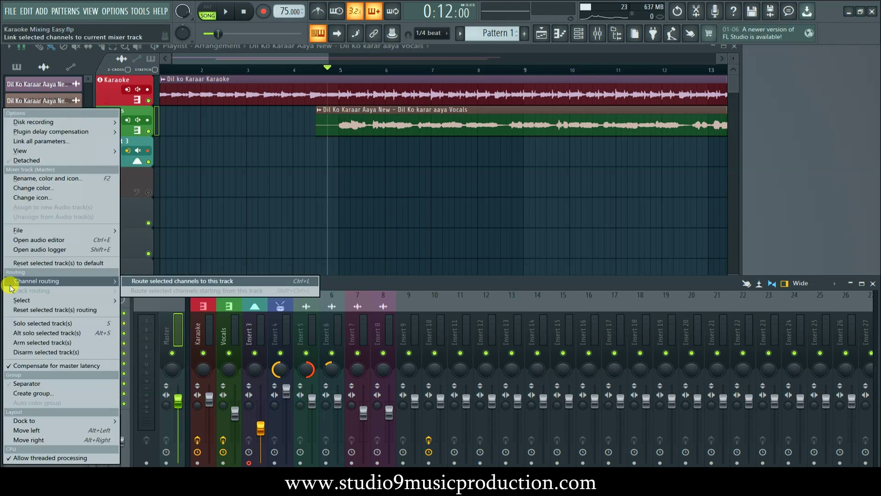
mouse_move(55, 232)
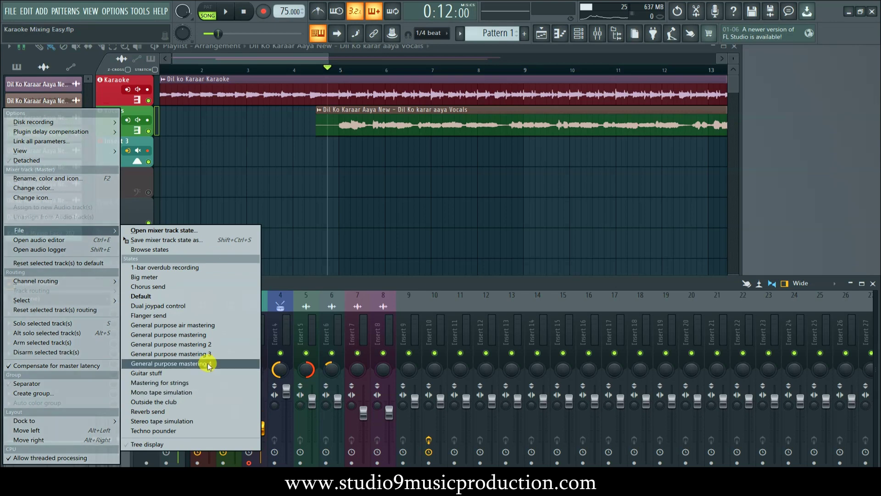
click(213, 336)
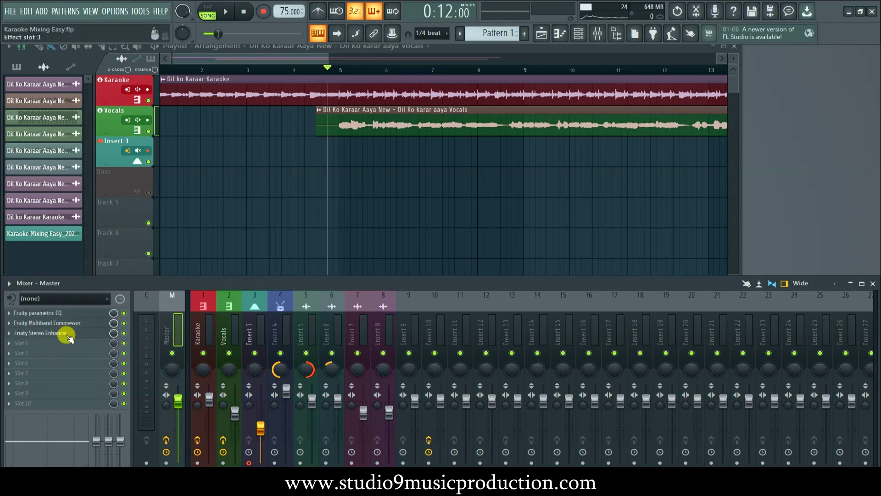
key(space)
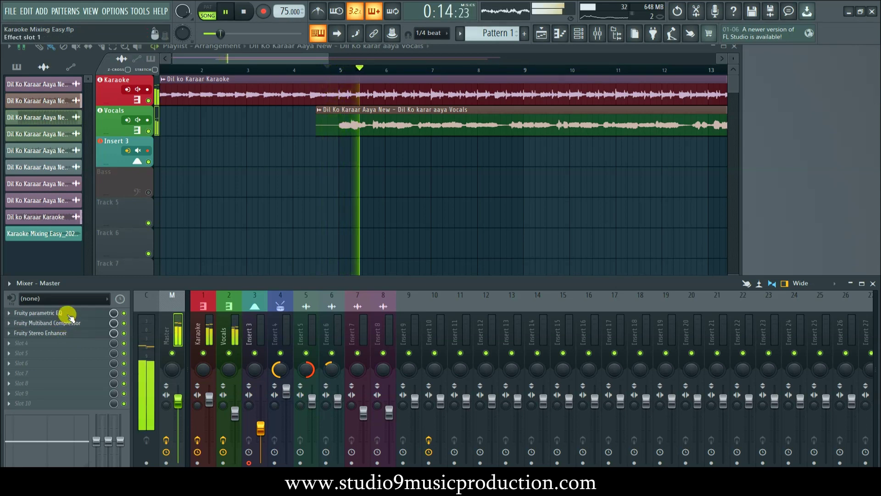
key(space)
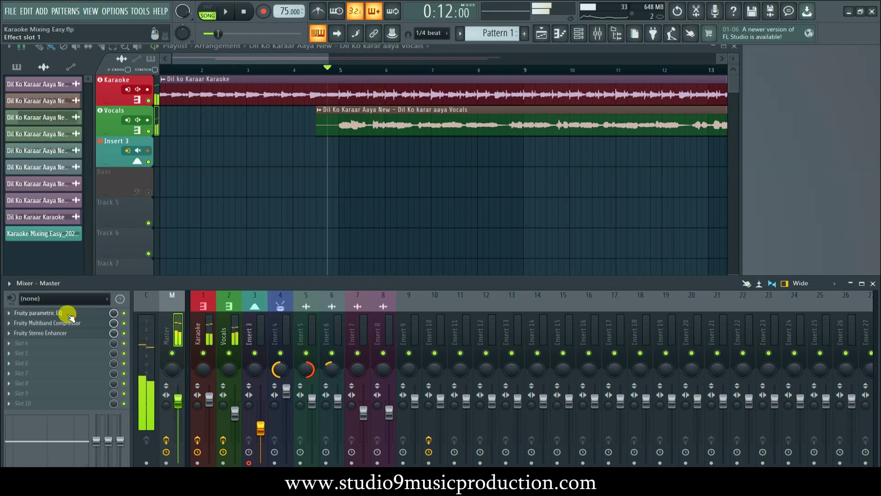
Load the General purpose mastering 2 state on the Master mixer track and play the song briefly to hear it.
click(9, 283)
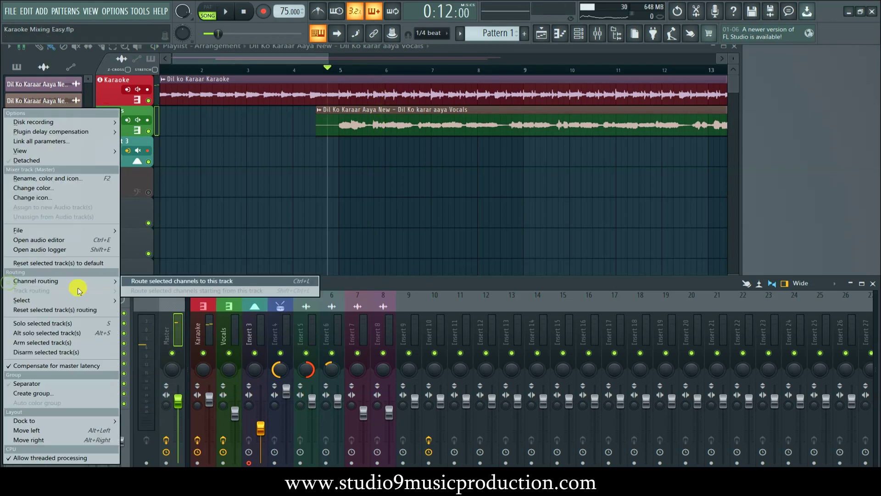
mouse_move(89, 230)
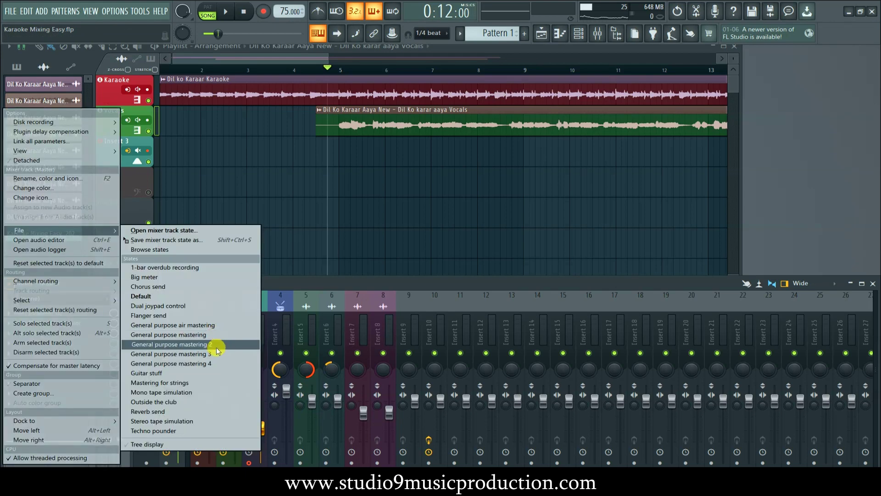
click(218, 350)
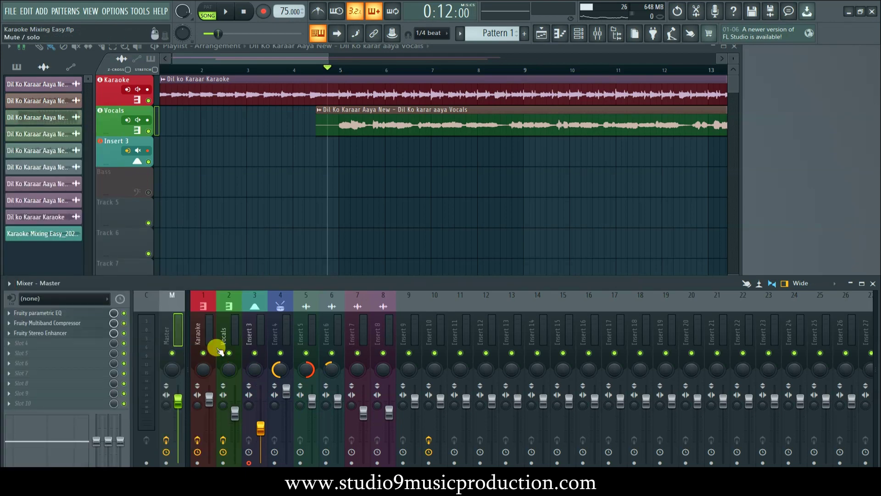
key(space)
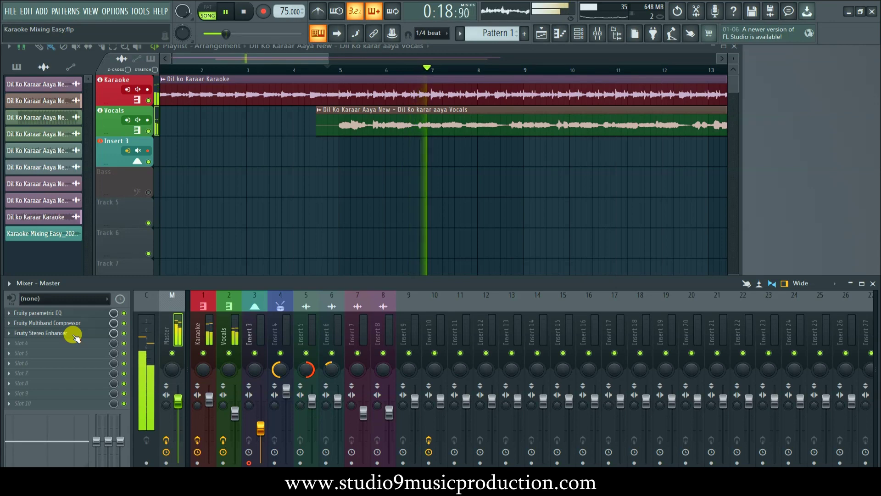
key(space)
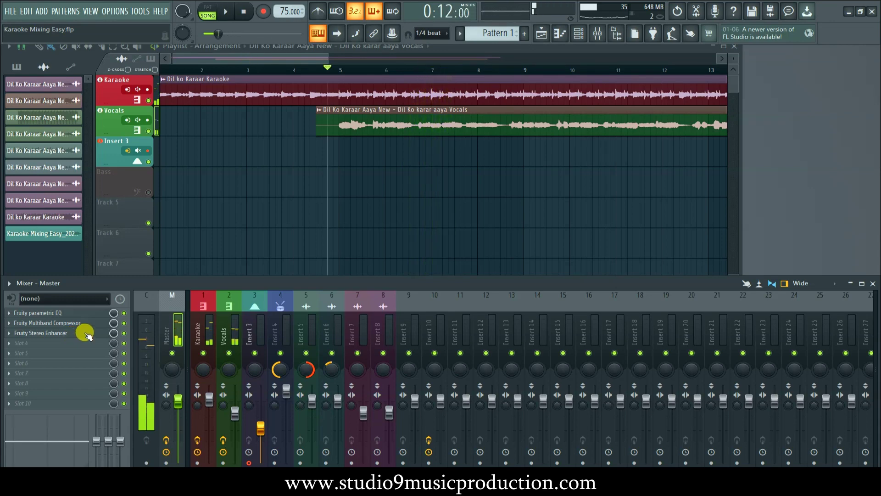
Disable the Fruity Stereo Enhancer on the Master track and listen briefly to the mix without it.
click(124, 334)
key(space)
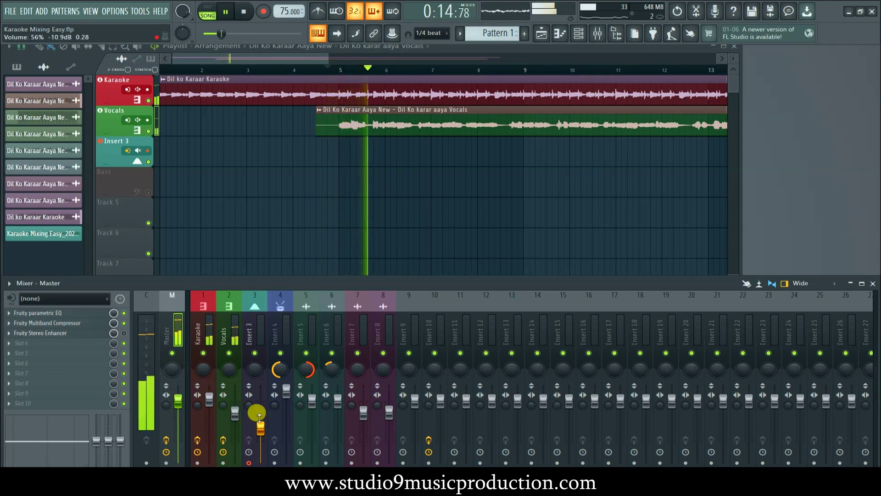
key(space)
Lower the Vocals mixer track's volume to about 54% while the song plays.
click(235, 413)
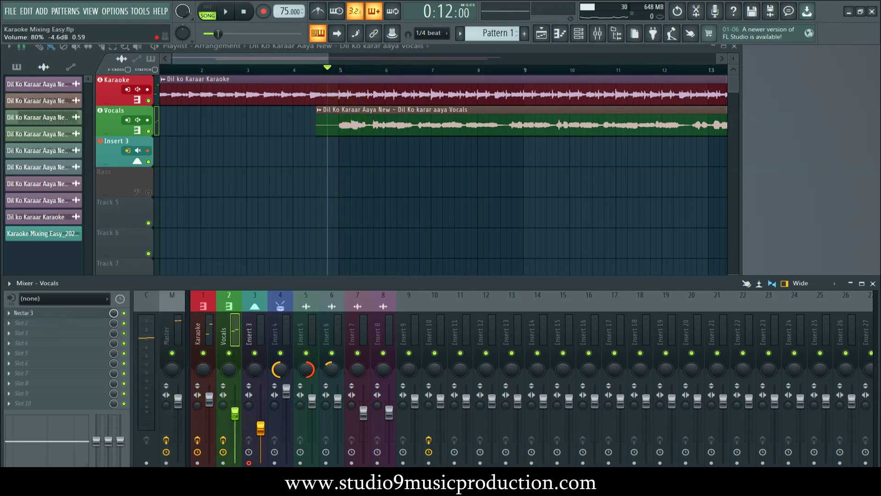
key(space)
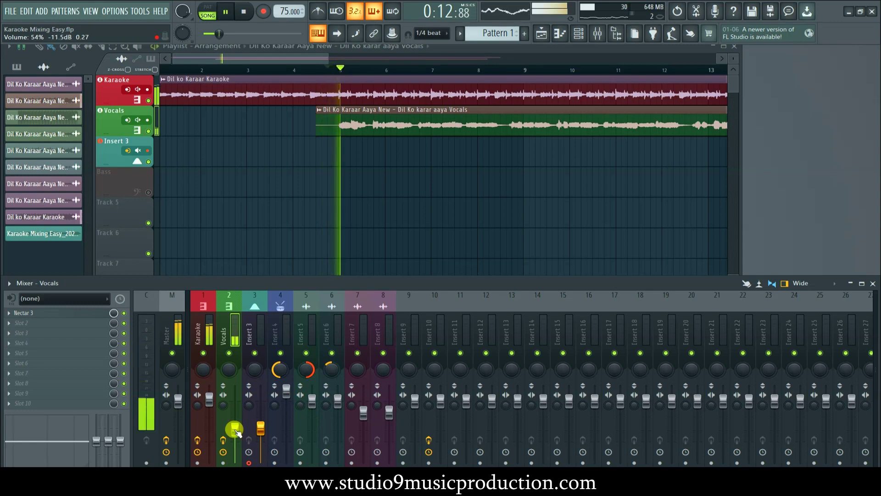
drag(235, 430, 235, 432)
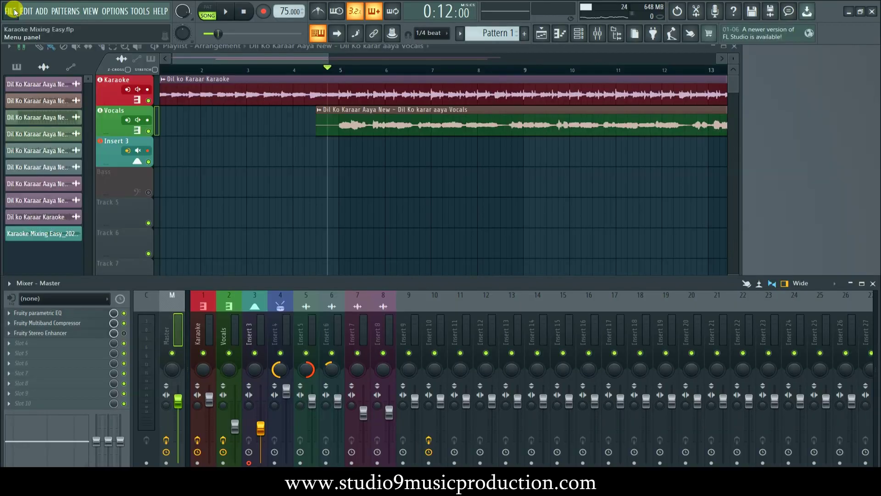
Export the full song as the MP3 file Karaoke Mixing Easy.mp3 in the FL Demo Projects folder at 320 kbps.
click(14, 12)
mouse_move(57, 100)
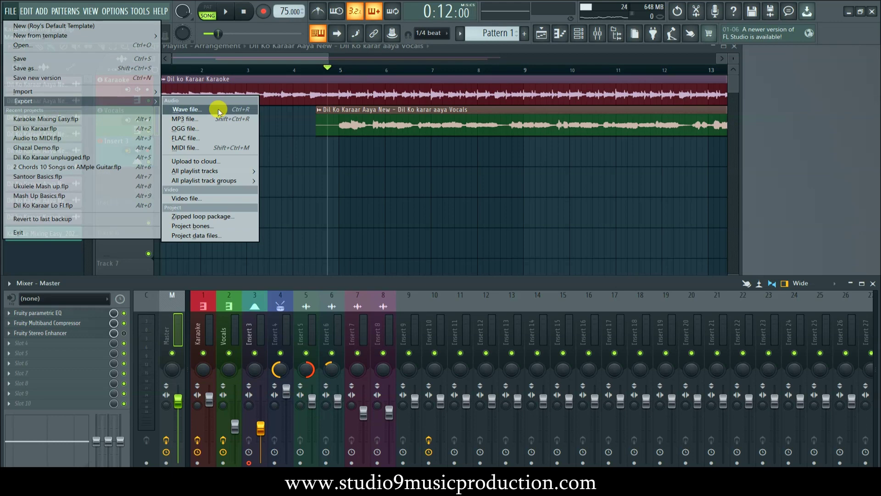
click(202, 121)
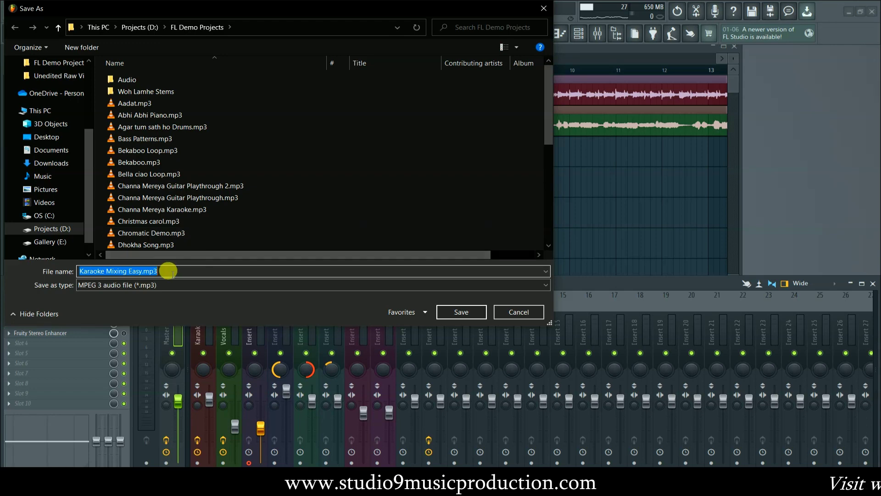
click(464, 314)
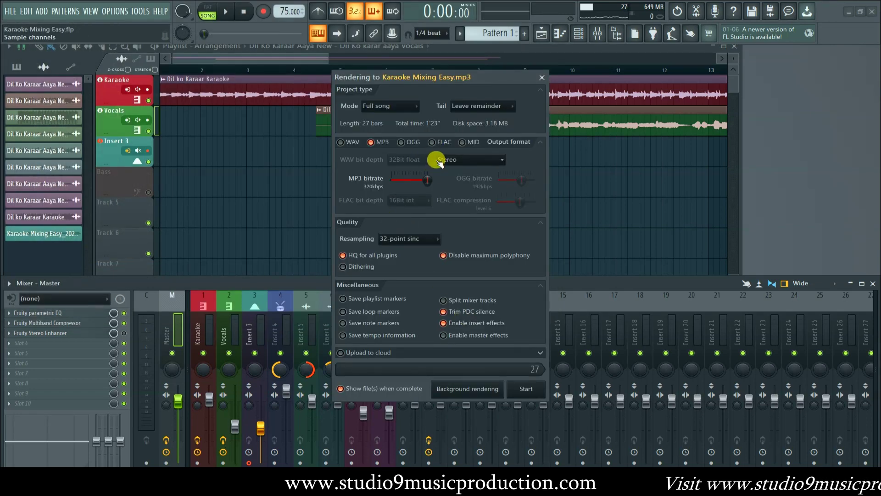
drag(429, 183, 415, 179)
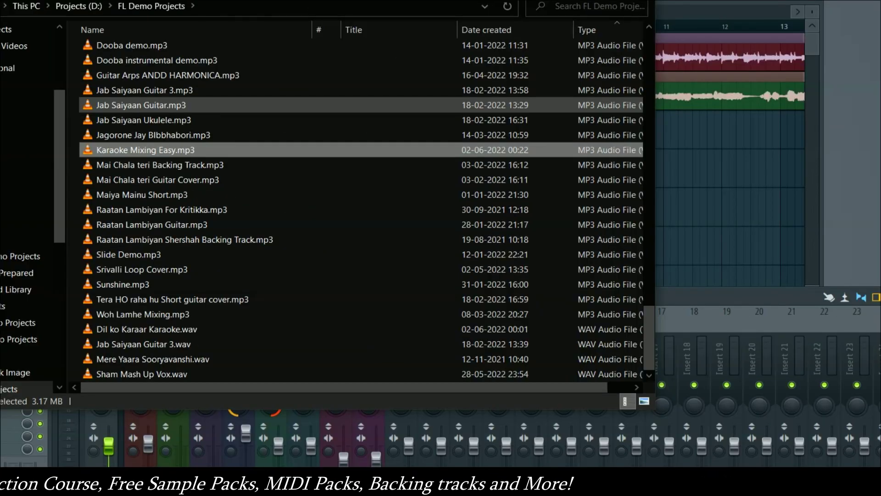
Open the exported Karaoke Mixing Easy.mp3 in VLC media player, skip ahead to the vocals and listen briefly.
key(Return)
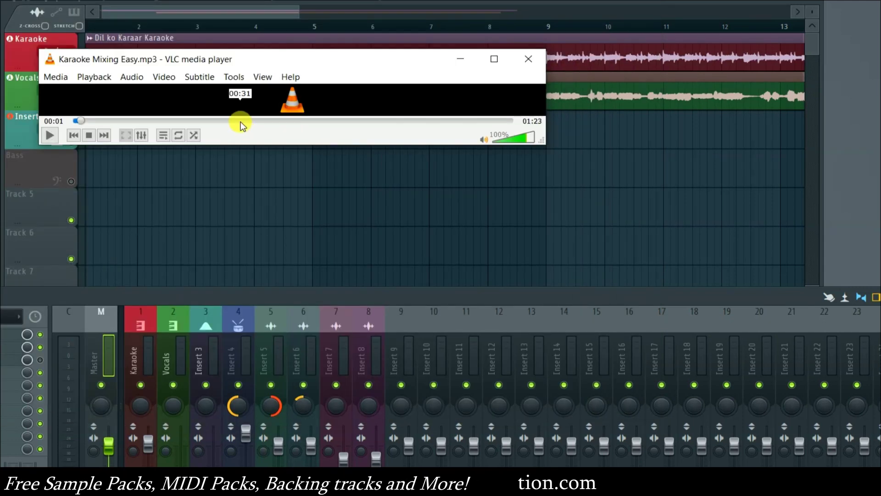
click(175, 121)
key(space)
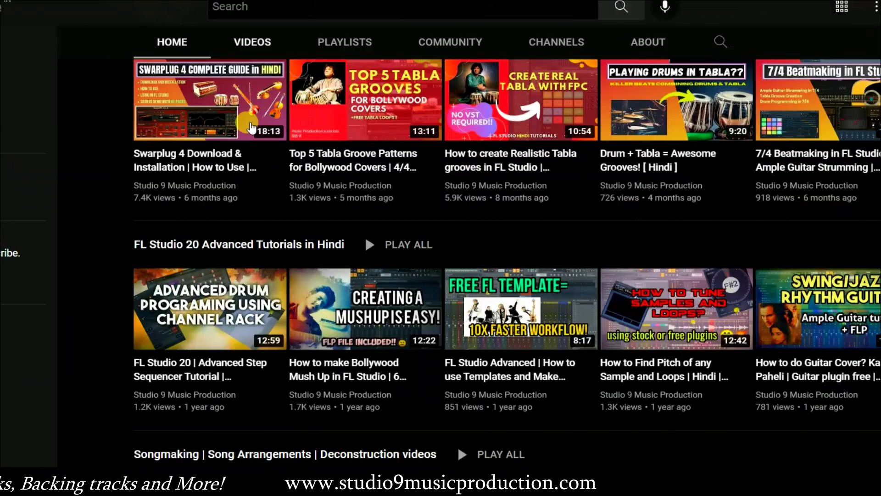
Look over the playlists and uploads on the home page of the Studio 9 Music Production YouTube channel.
scroll(251, 133, up, 10)
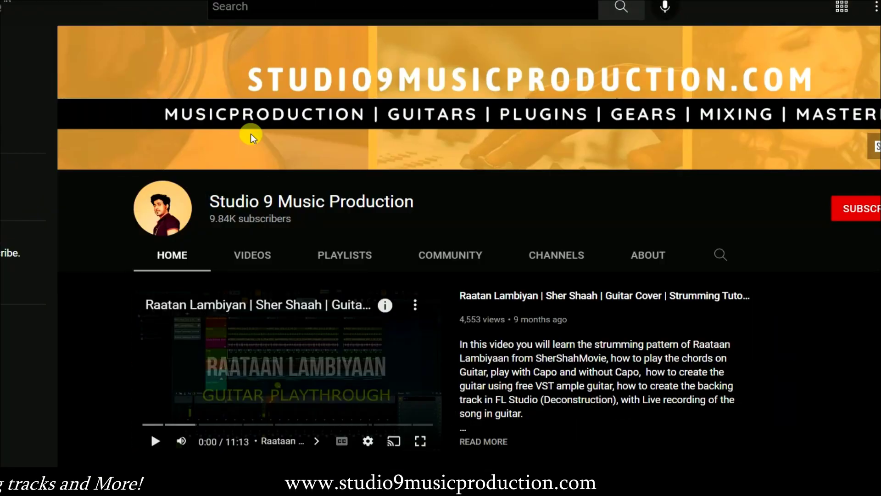
scroll(250, 133, down, 6)
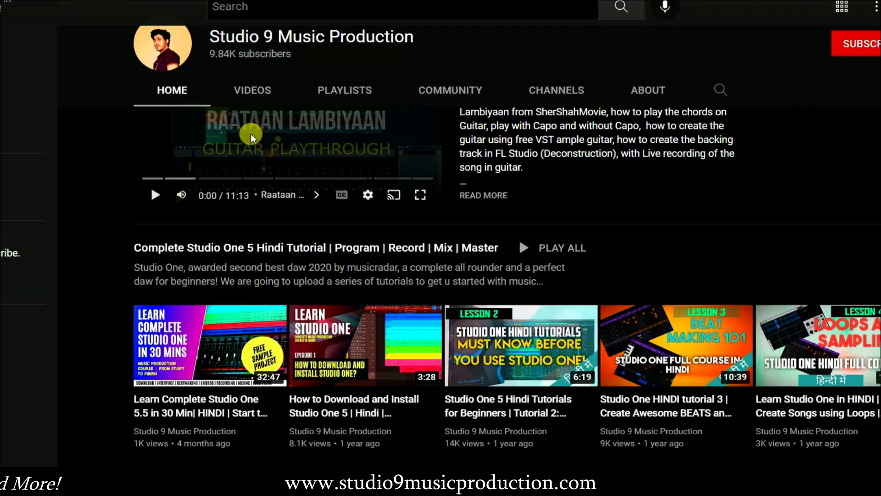
scroll(250, 134, down, 1)
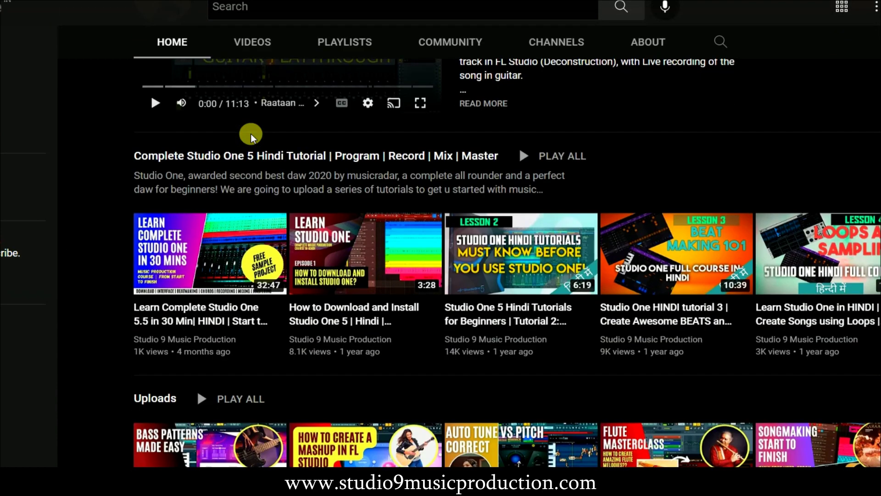
scroll(251, 133, up, 6)
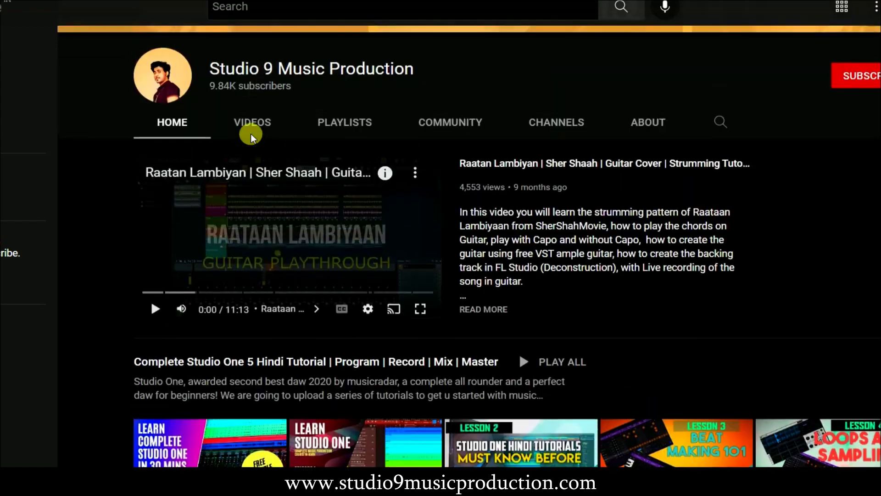
scroll(250, 133, down, 4)
scroll(250, 133, down, 8)
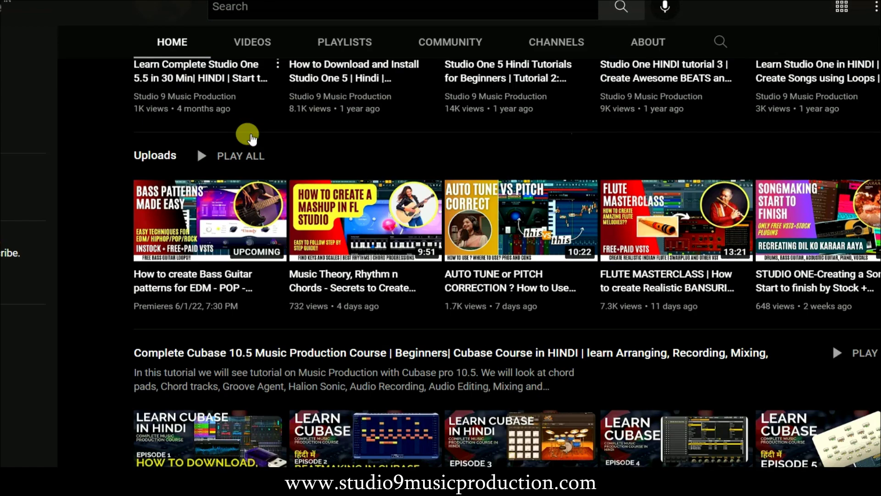
scroll(251, 134, down, 4)
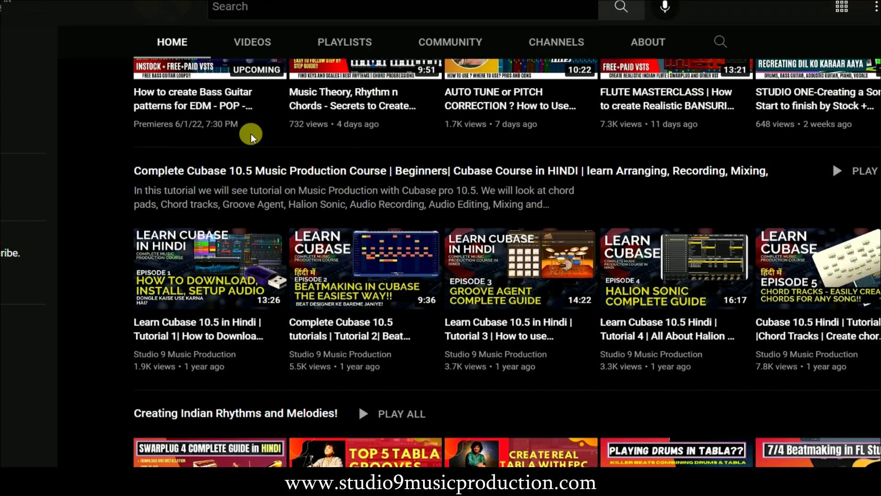
scroll(250, 133, down, 3)
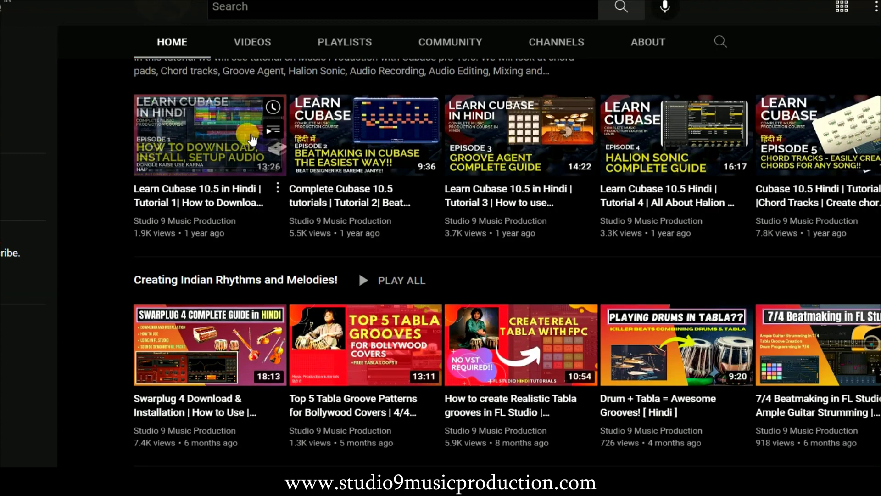
scroll(252, 138, down, 5)
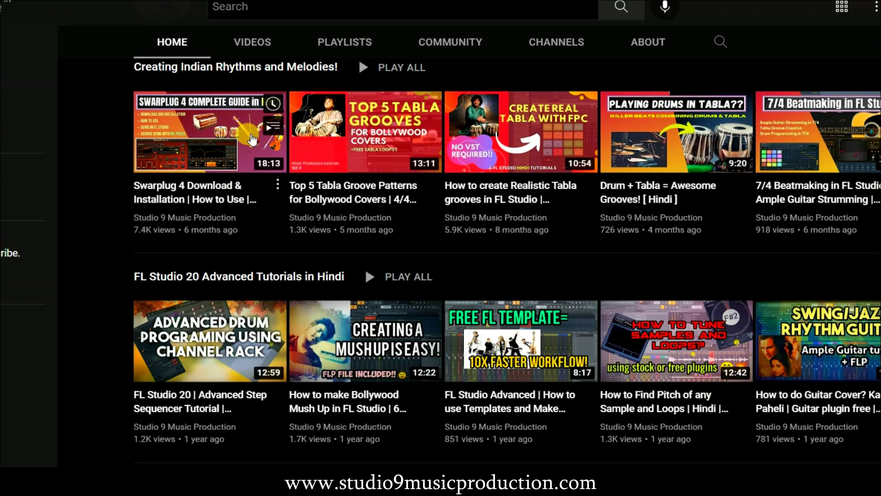
scroll(252, 139, down, 4)
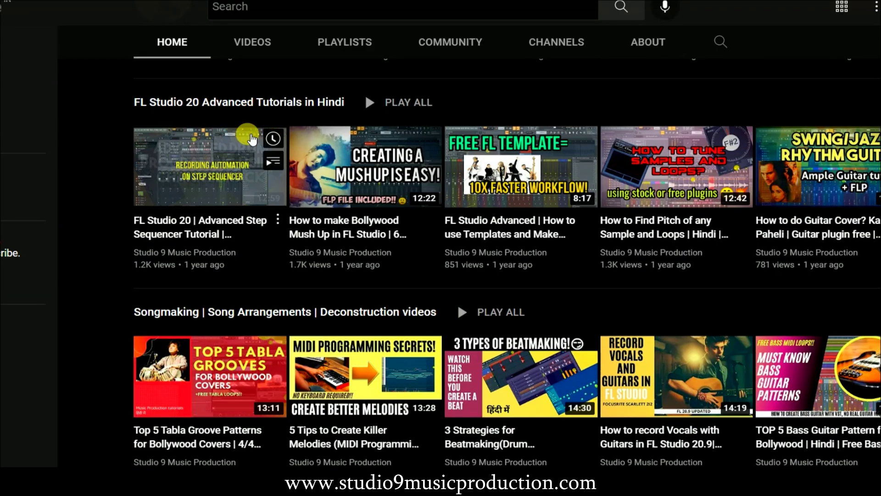